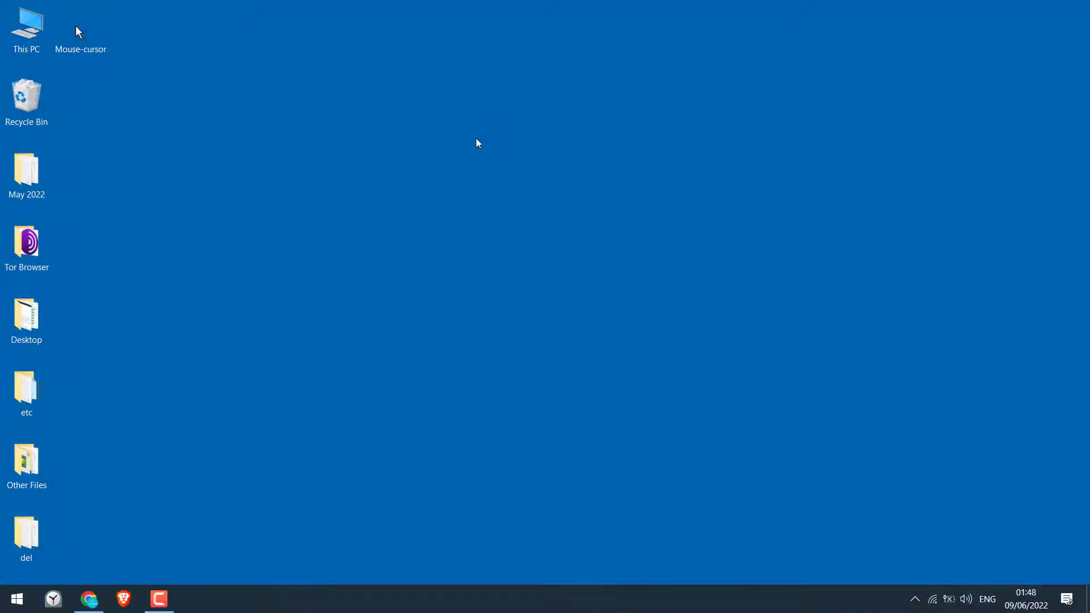
Switch to Chrome, search for "vlc player" and download VLC for Windows from the official VideoLAN site
{"action": "left_click", "coordinate": [88, 599]}
{"action": "type", "text": "vlc pla"}
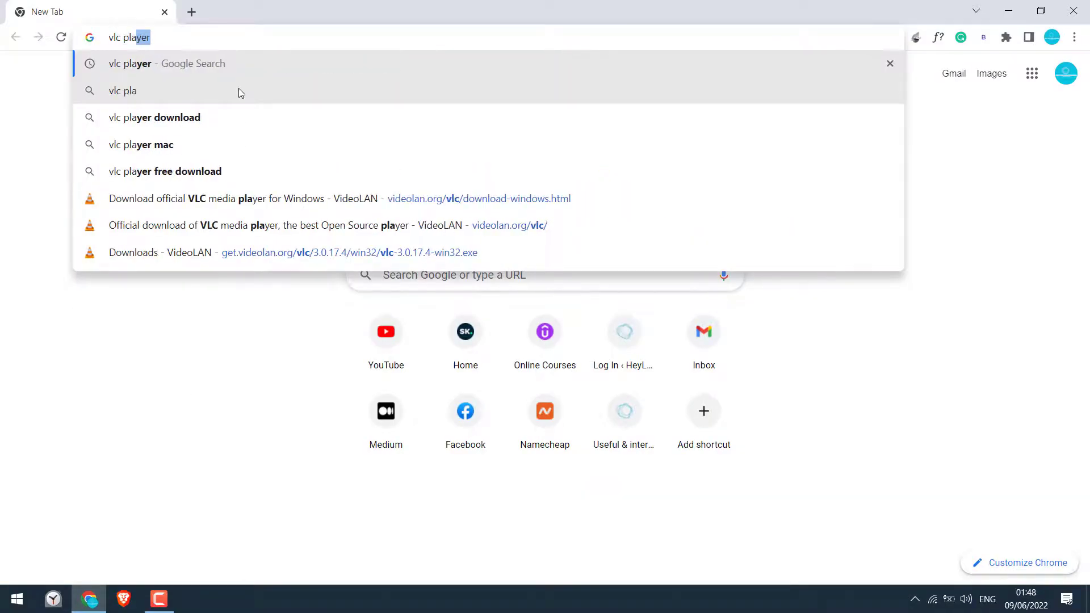
{"action": "key", "text": "Return"}
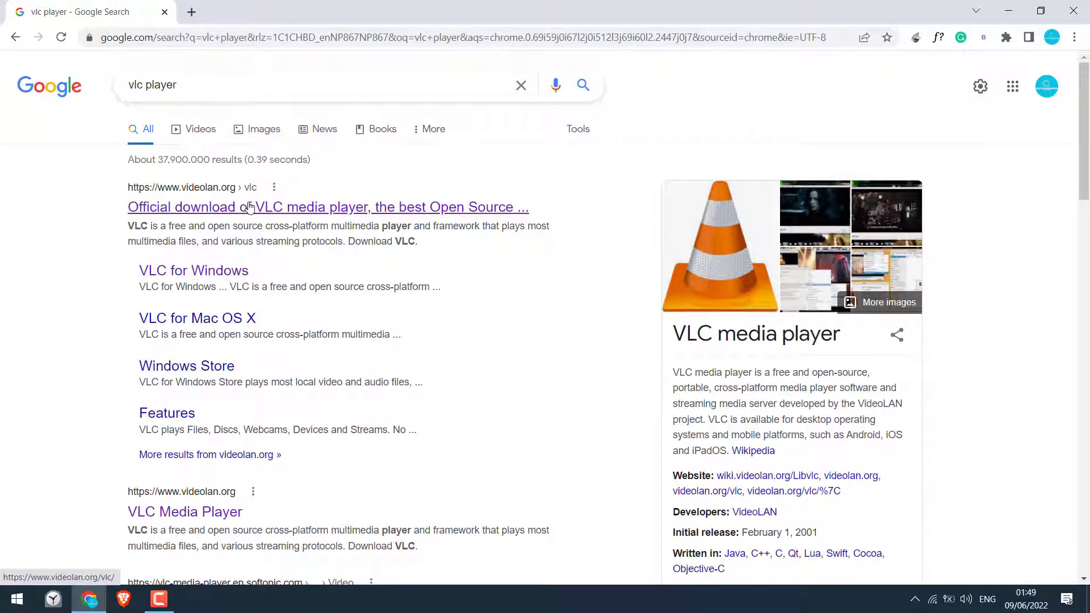
{"action": "left_click", "coordinate": [249, 208]}
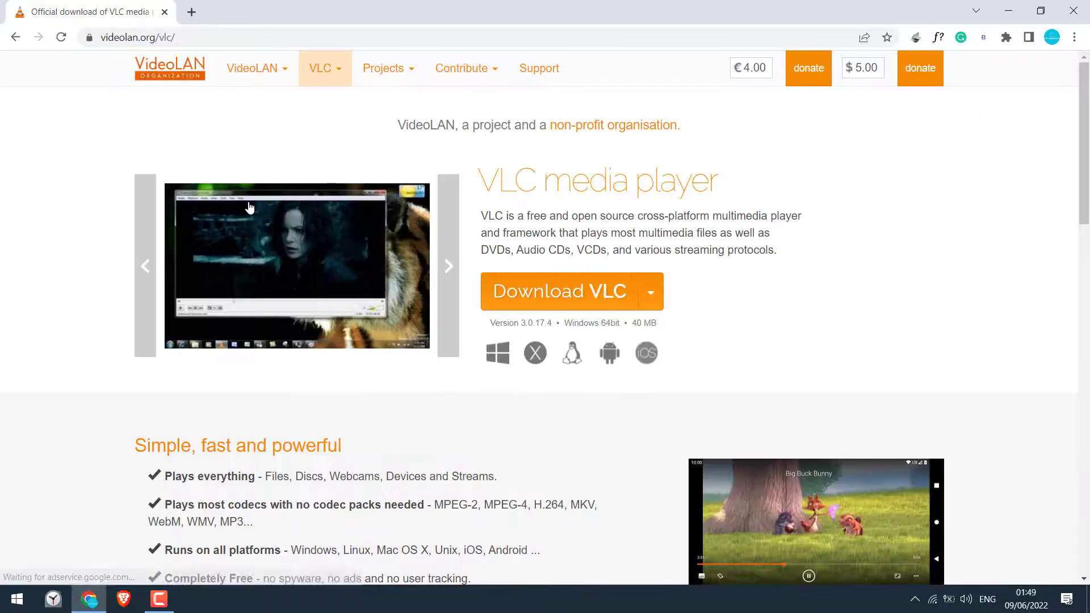
{"action": "left_click", "coordinate": [570, 298]}
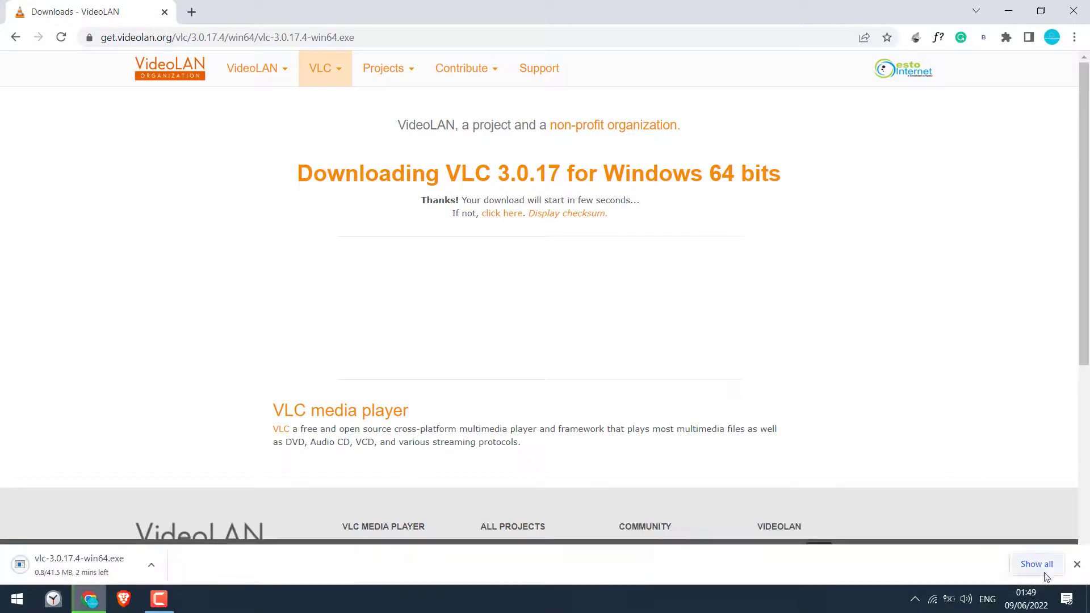
Locate the downloaded vlc-3.0.17.4-win64 installer in its folder and launch it
{"action": "left_click", "coordinate": [1037, 564]}
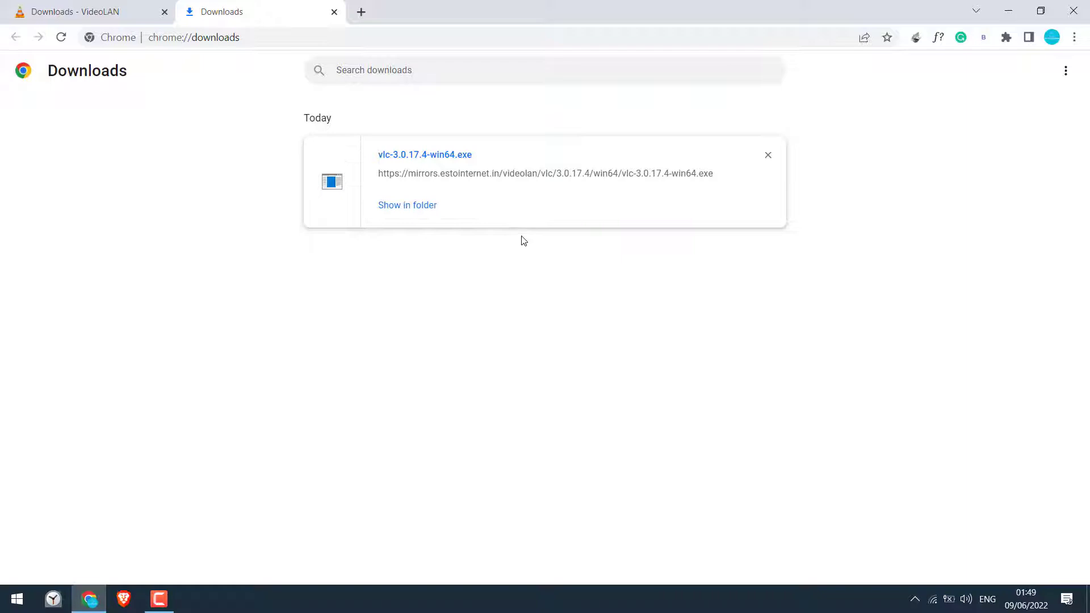
{"action": "left_click", "coordinate": [416, 207]}
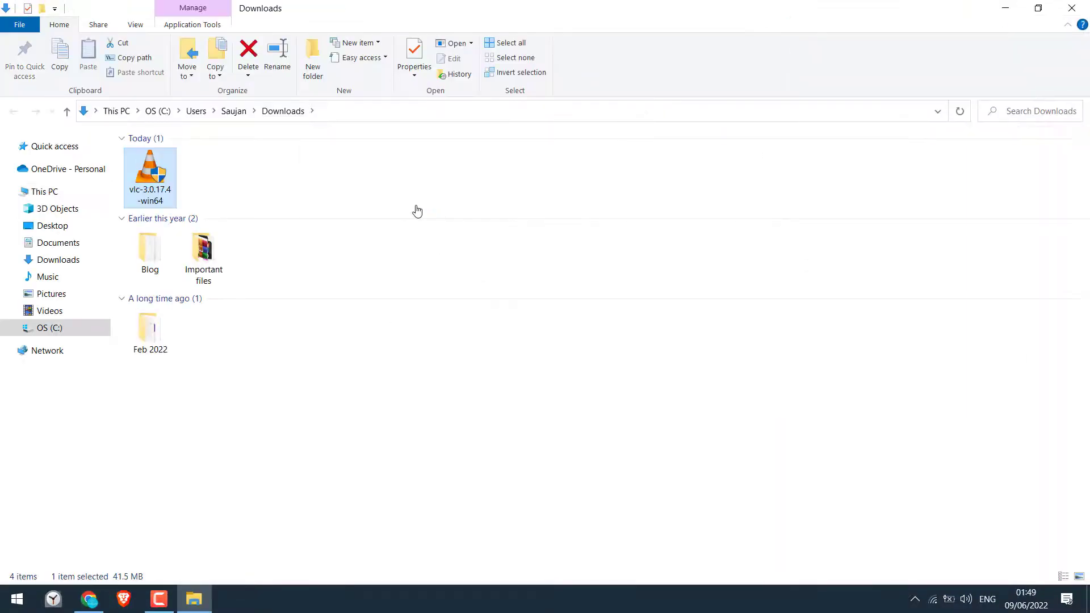
{"action": "double_click", "coordinate": [165, 168]}
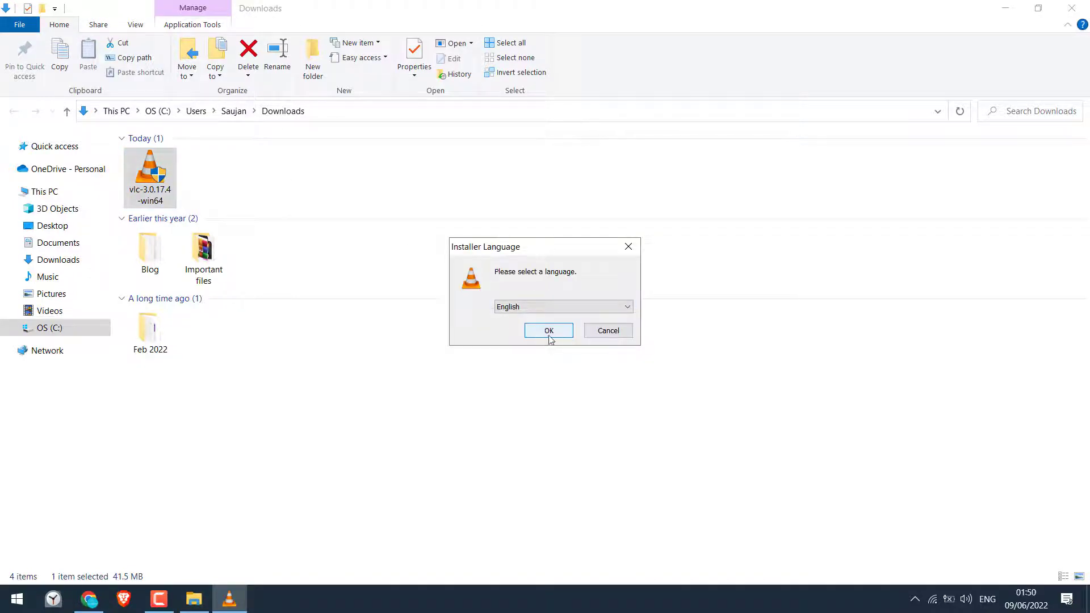
Start the VLC installation in English, accepting the licence and keeping the default components and install location
{"action": "left_click", "coordinate": [549, 334]}
{"action": "left_click", "coordinate": [623, 414]}
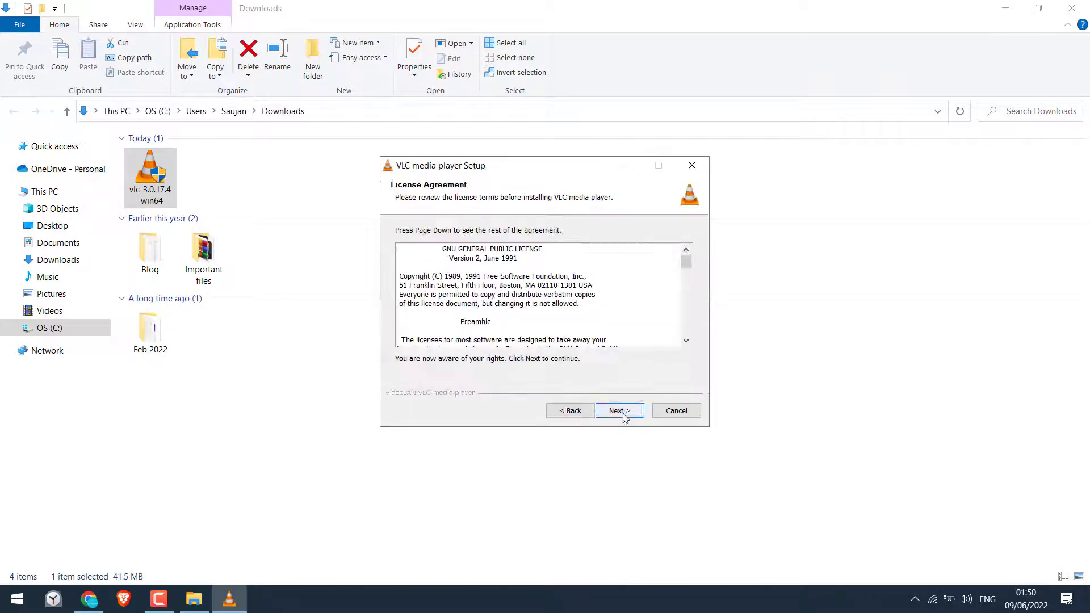
{"action": "left_click", "coordinate": [627, 413]}
{"action": "left_click", "coordinate": [620, 411]}
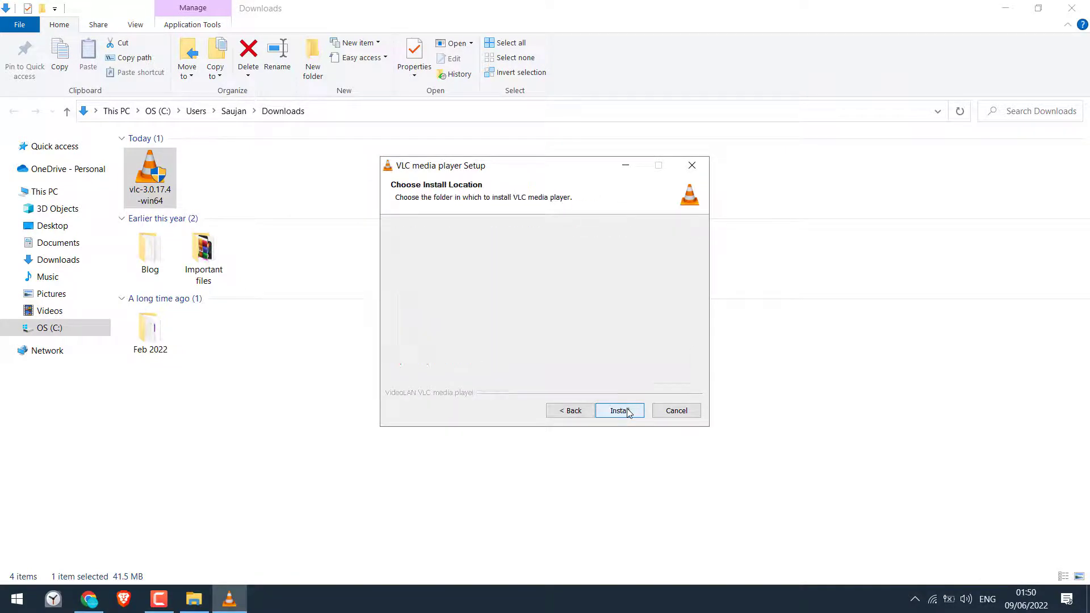
{"action": "left_click", "coordinate": [620, 410]}
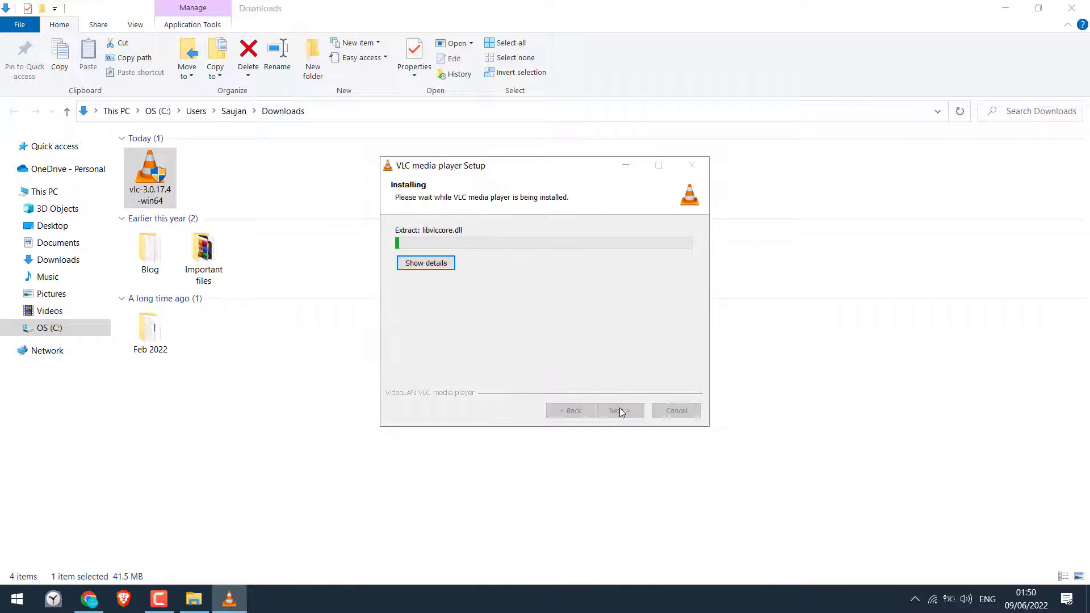
Close the Downloads folder and Chrome, and finish the VLC setup without running the player
{"action": "left_click", "coordinate": [1071, 6]}
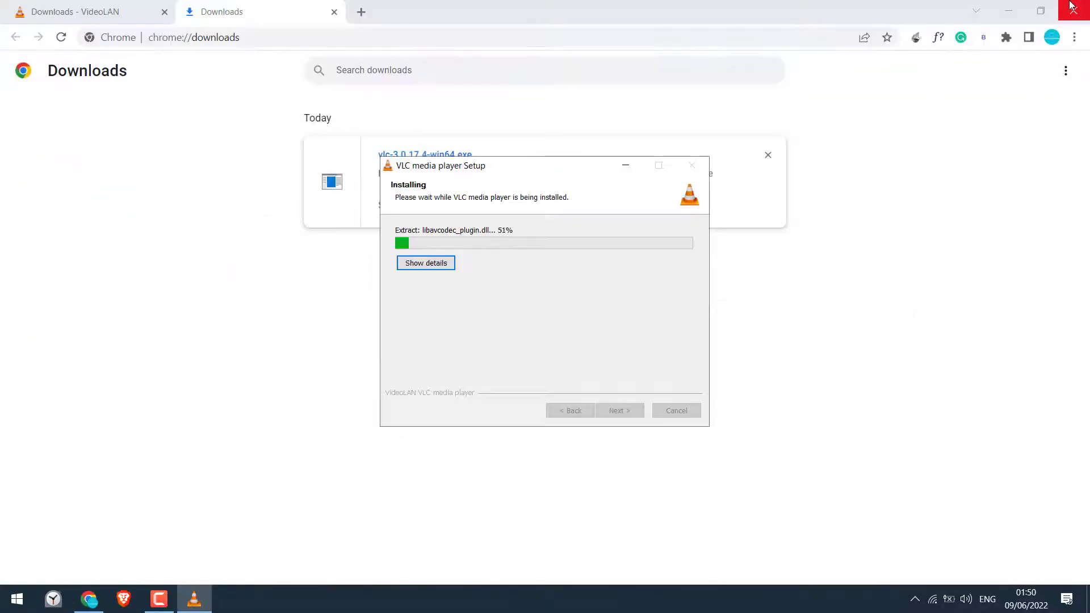
{"action": "left_click", "coordinate": [1072, 7]}
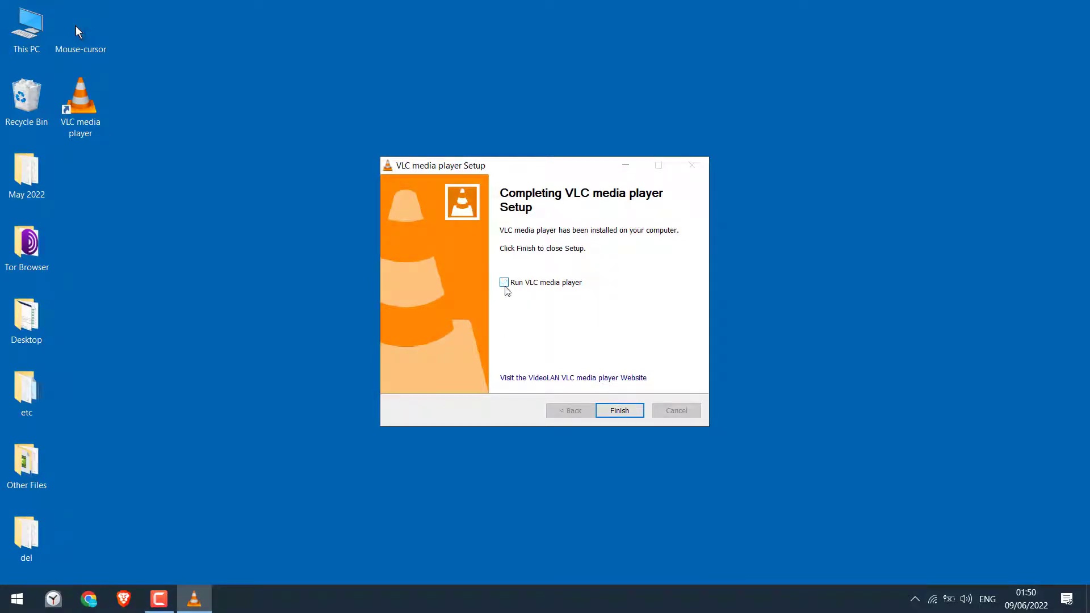
{"action": "left_click", "coordinate": [620, 411]}
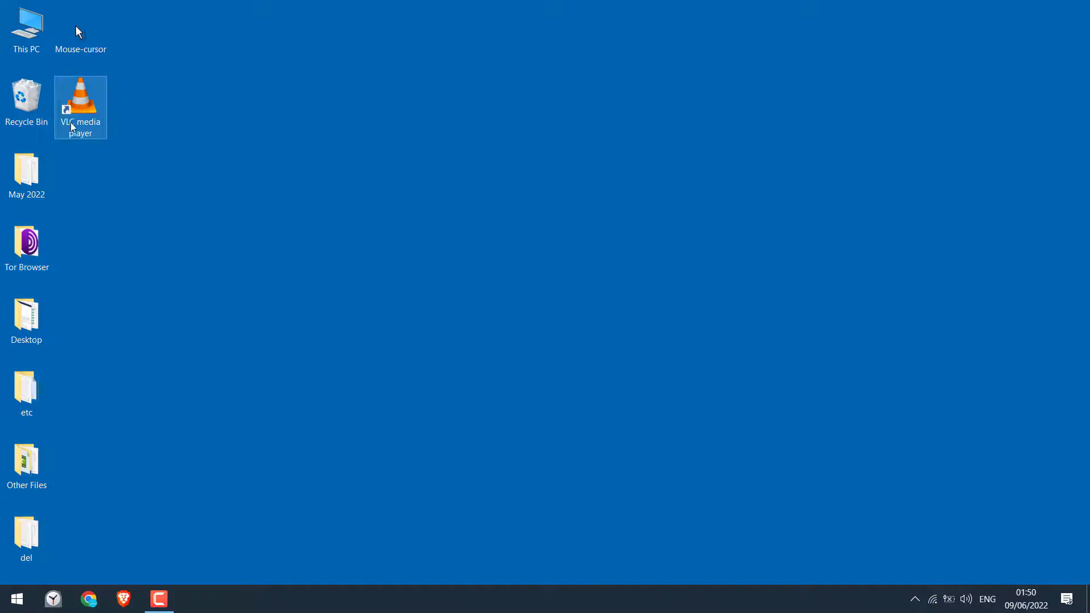
{"action": "key", "text": "super"}
{"action": "type", "text": "v"}
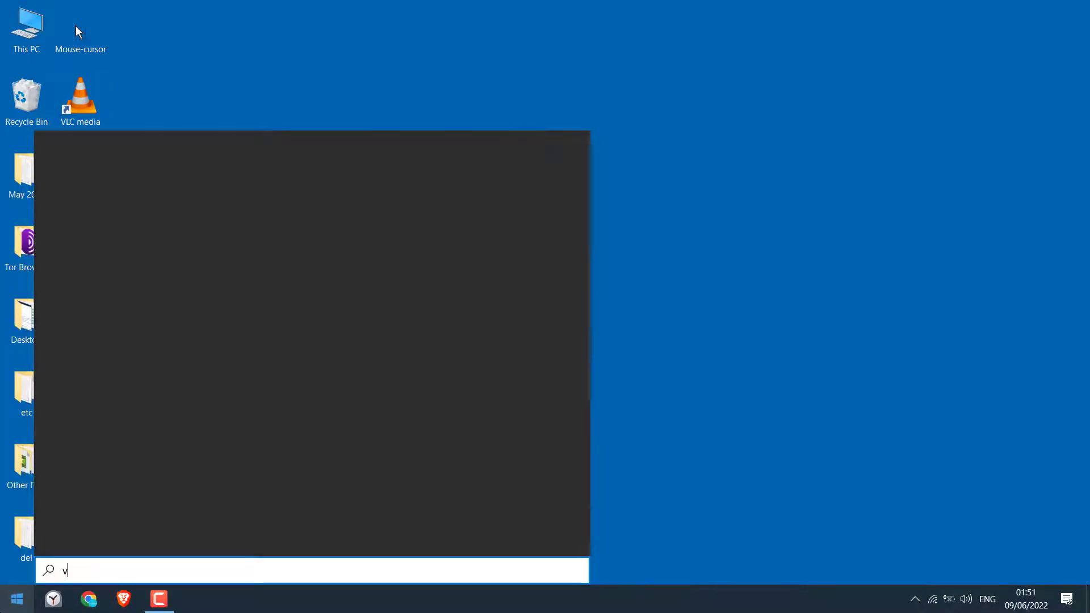
{"action": "type", "text": "lc"}
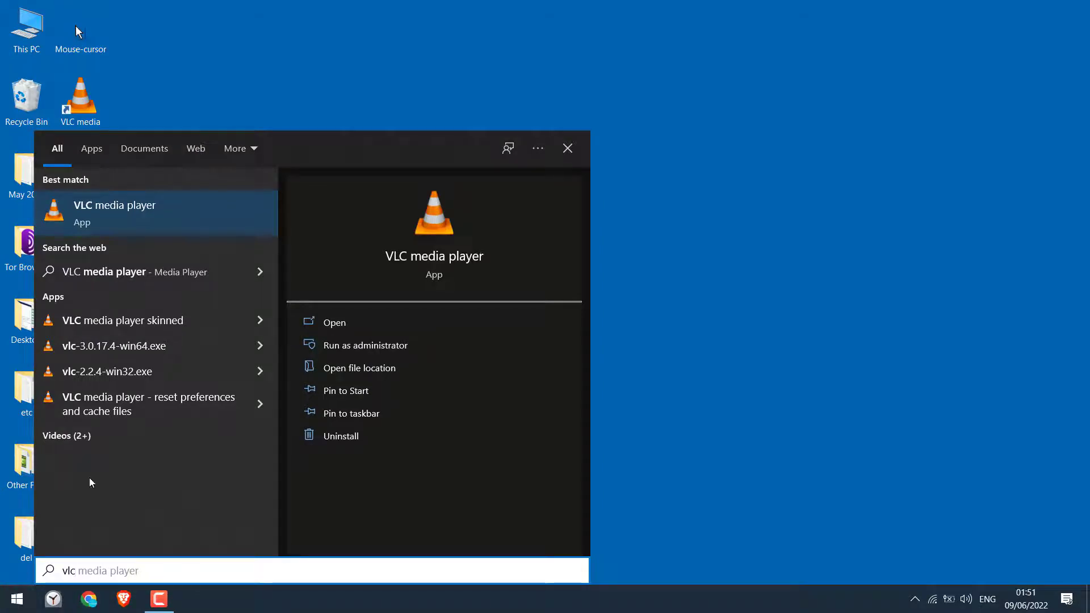
Launch VLC media player from the desktop and open its Convert / Save dialog
{"action": "double_click", "coordinate": [94, 102]}
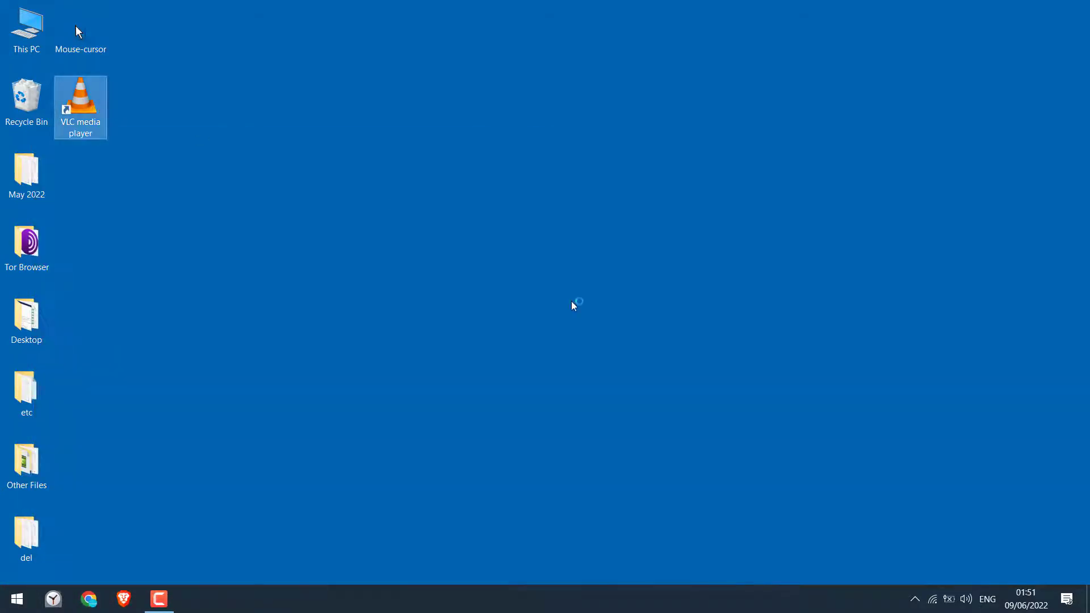
{"action": "left_click", "coordinate": [539, 181]}
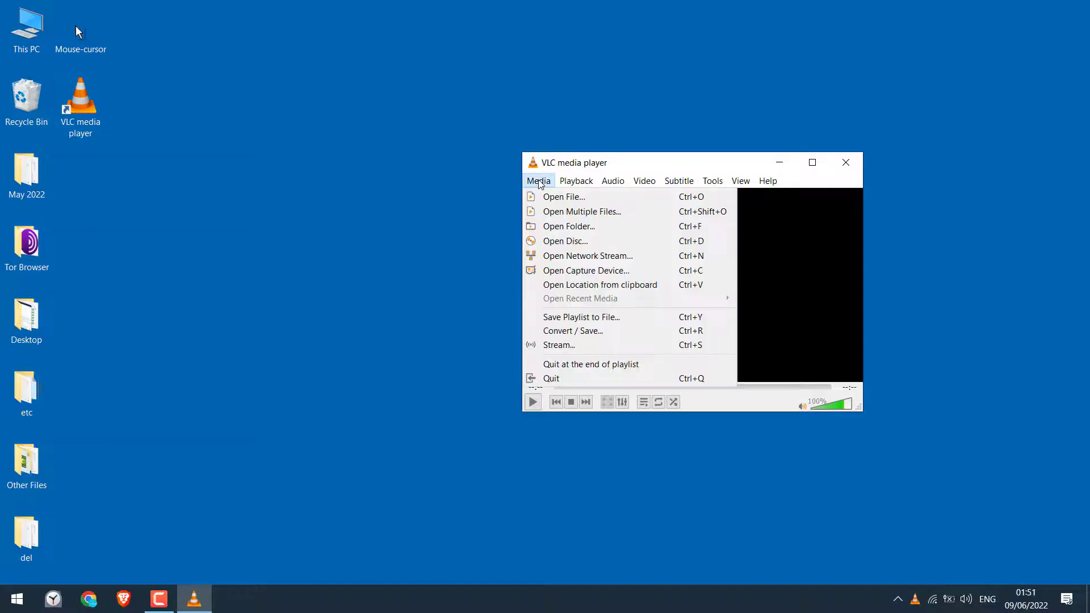
{"action": "left_click", "coordinate": [596, 334]}
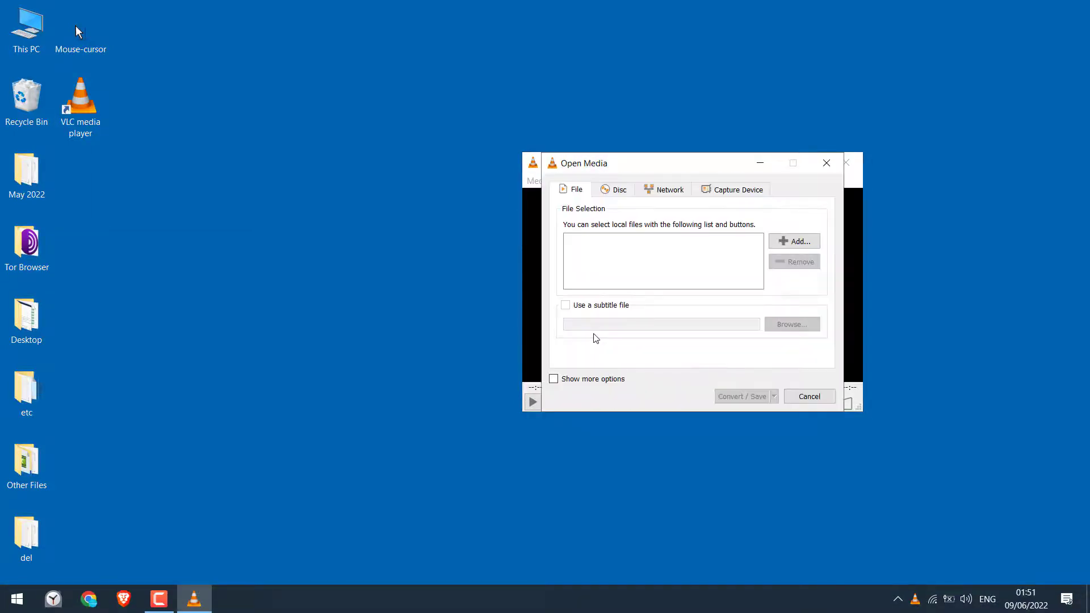
Choose a capture device as the media source and set the capture mode to Desktop
{"action": "left_click", "coordinate": [740, 195]}
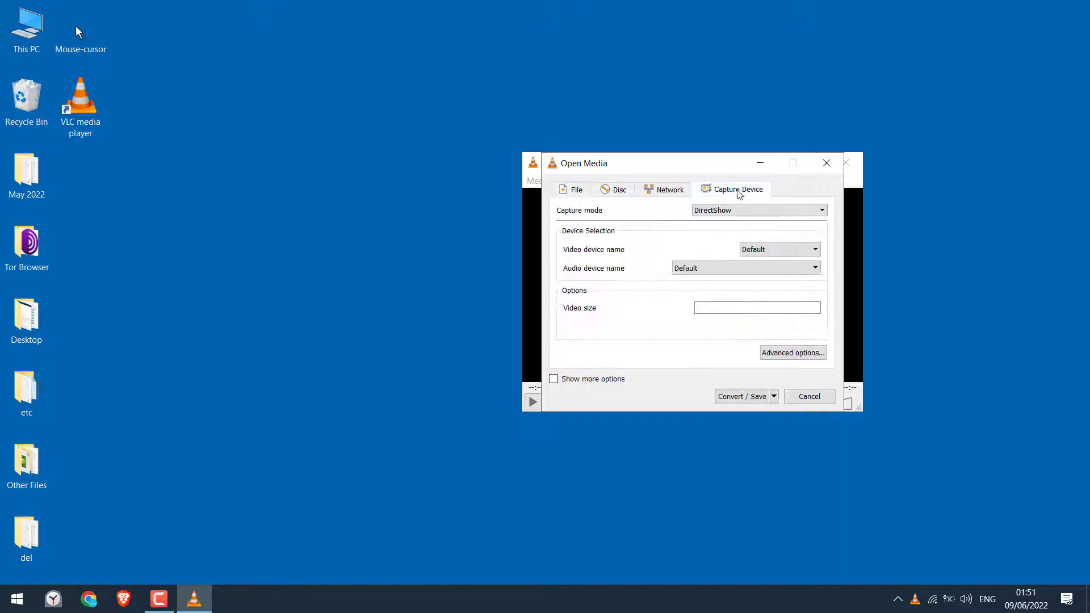
{"action": "left_click", "coordinate": [705, 211]}
{"action": "left_click", "coordinate": [715, 239]}
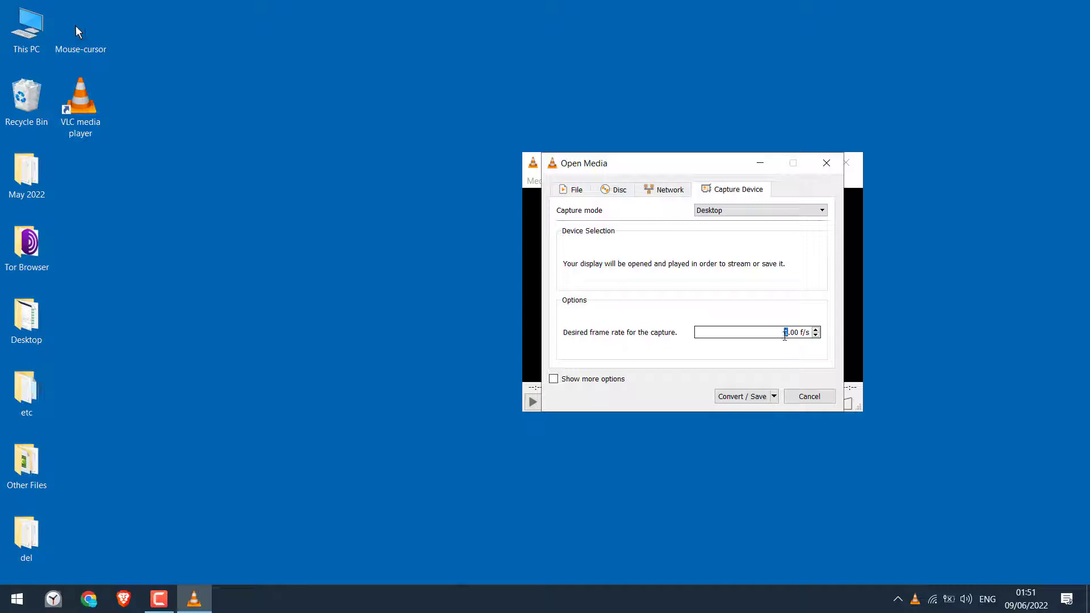
Proceed to the conversion settings and select the Video - H.264 + MP3 (MP4) profile
{"action": "left_click", "coordinate": [744, 400]}
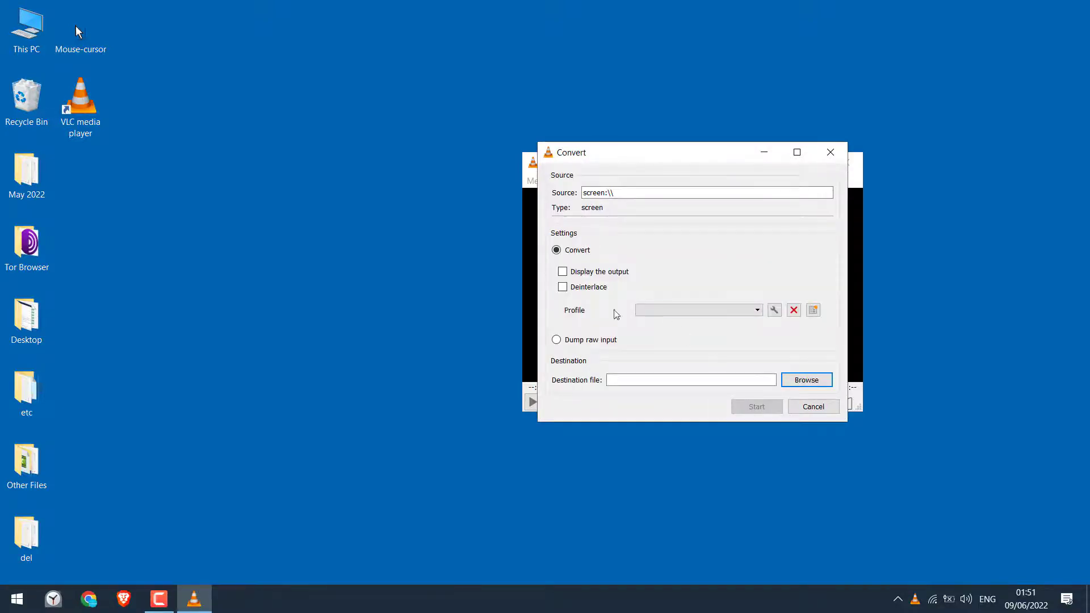
{"action": "left_click", "coordinate": [750, 318]}
{"action": "left_click", "coordinate": [694, 321]}
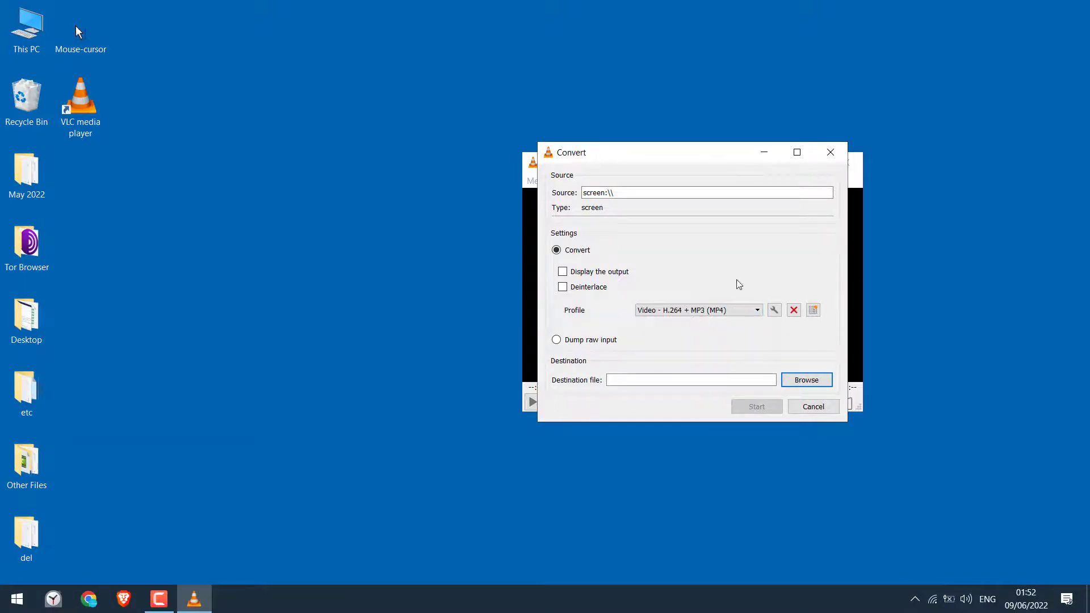
Examine the profile's encapsulation, video codec, resolution and audio codec settings, and close it without saving
{"action": "left_click", "coordinate": [772, 310]}
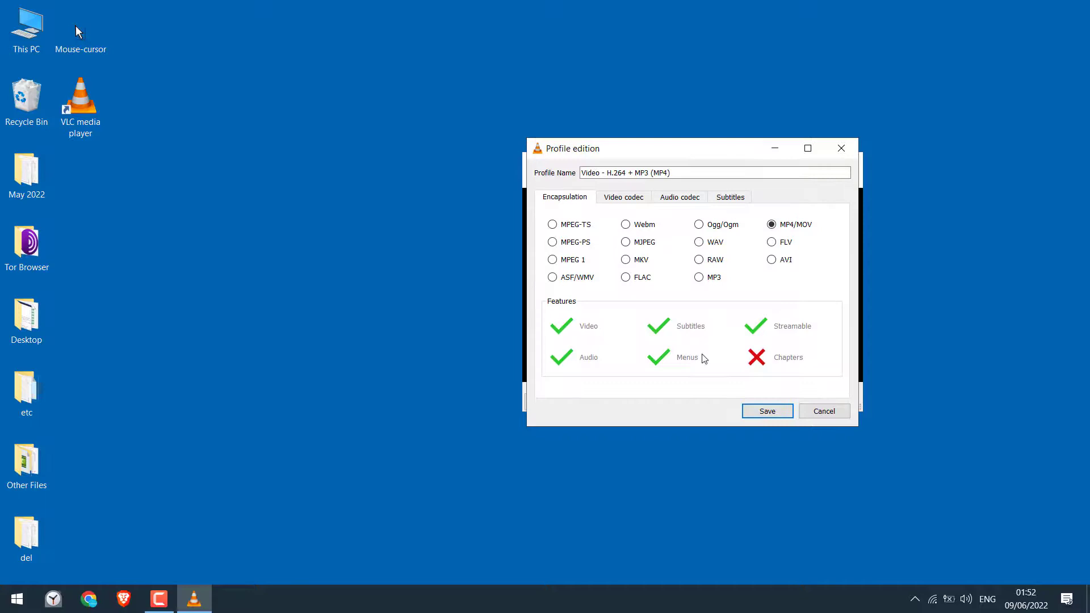
{"action": "left_click", "coordinate": [624, 200]}
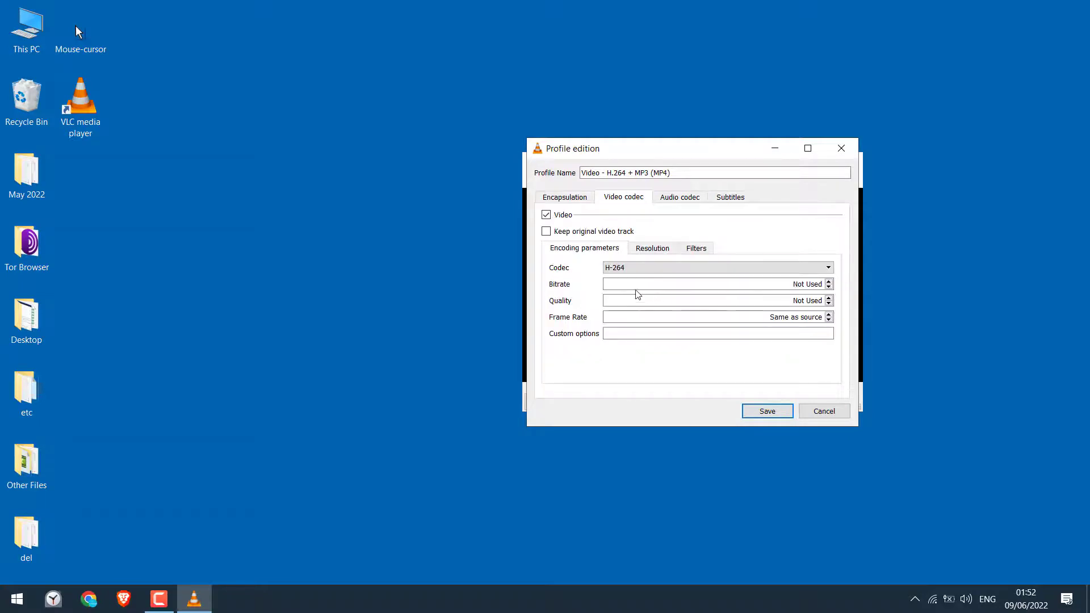
{"action": "left_click", "coordinate": [653, 248]}
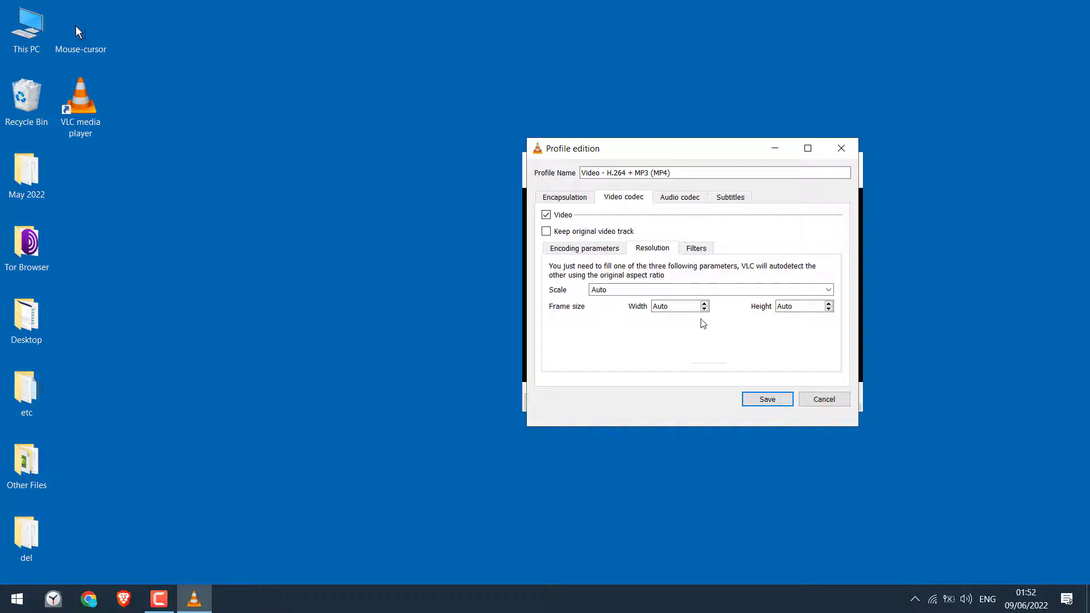
{"action": "left_click", "coordinate": [687, 200]}
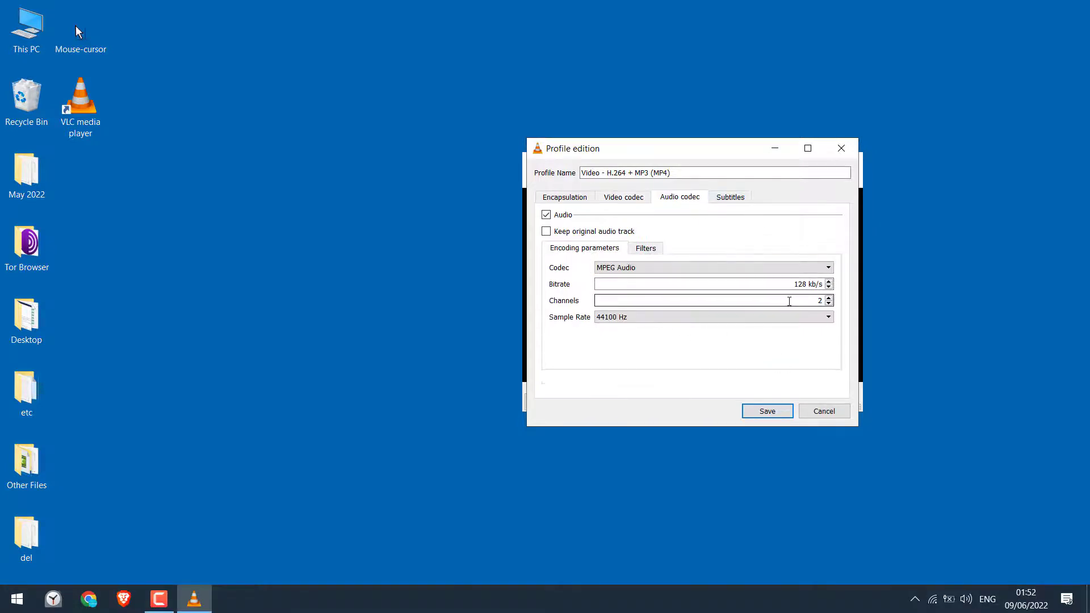
{"action": "left_click", "coordinate": [825, 411]}
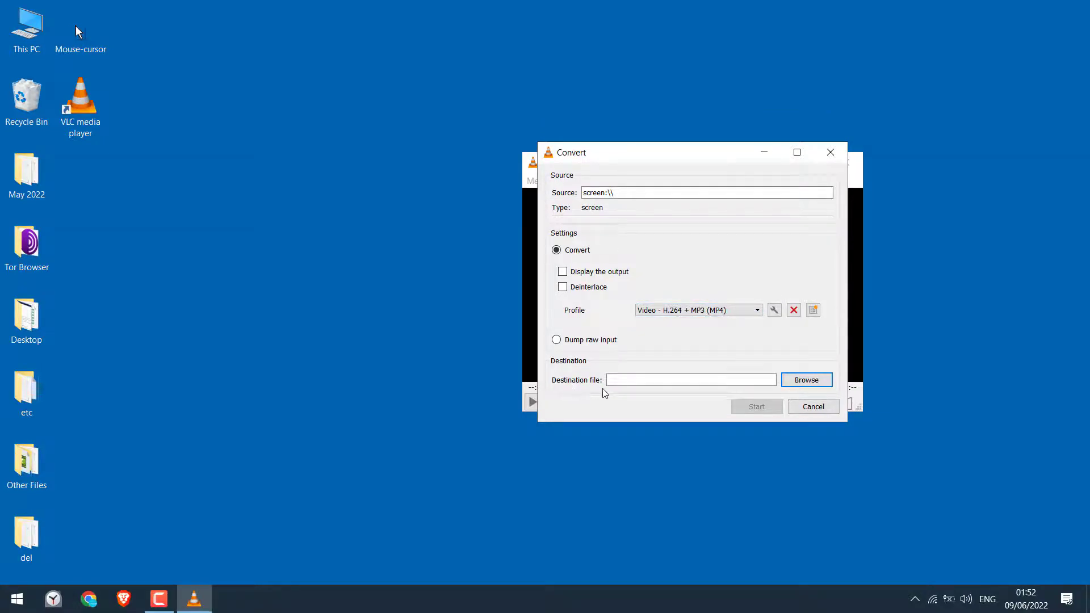
Browse for the destination file, create a folder named Record on the Desktop and open it
{"action": "left_click", "coordinate": [818, 386]}
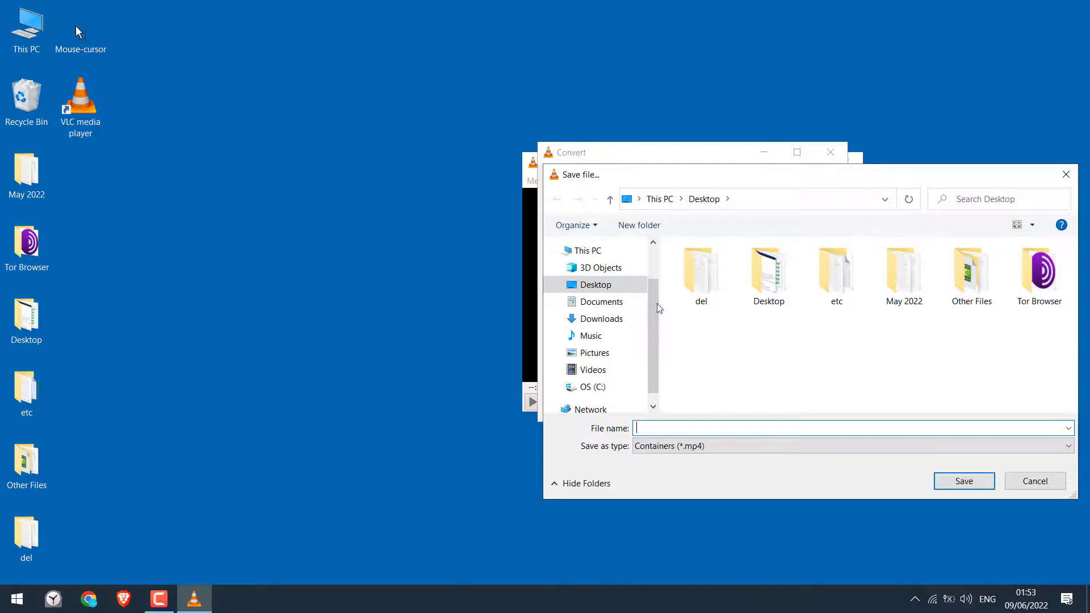
{"action": "left_click", "coordinate": [616, 285]}
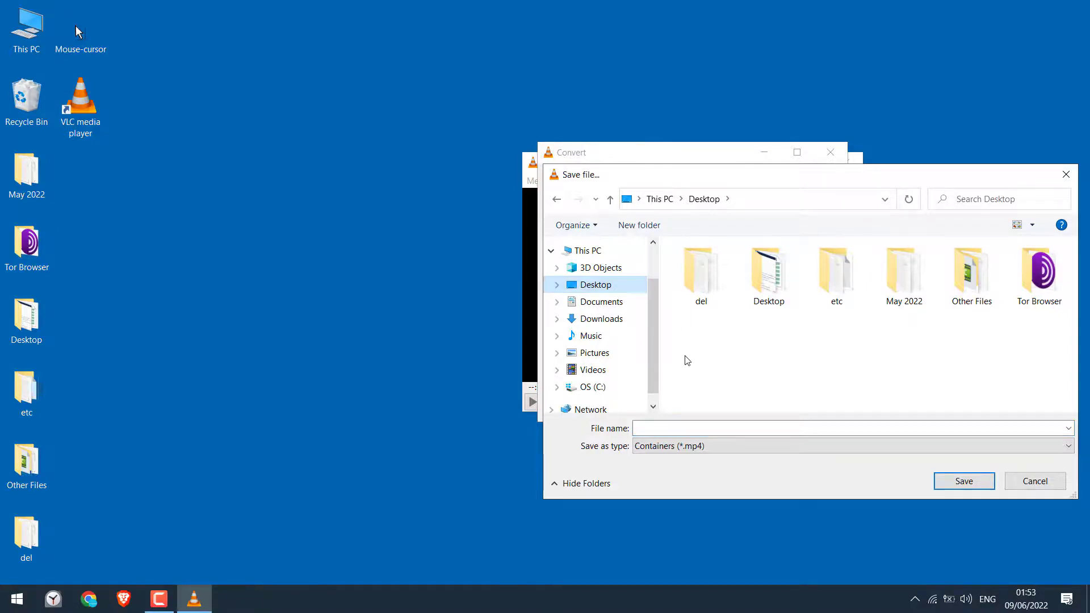
{"action": "right_click", "coordinate": [745, 363]}
{"action": "mouse_move", "coordinate": [824, 548]}
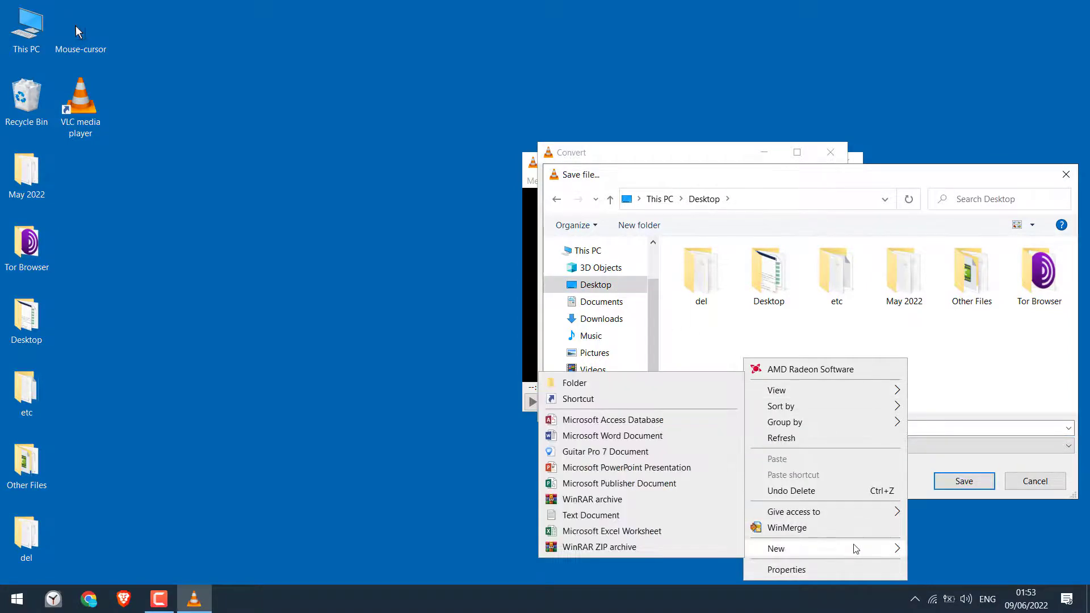
{"action": "left_click", "coordinate": [602, 384]}
{"action": "type", "text": "Re"}
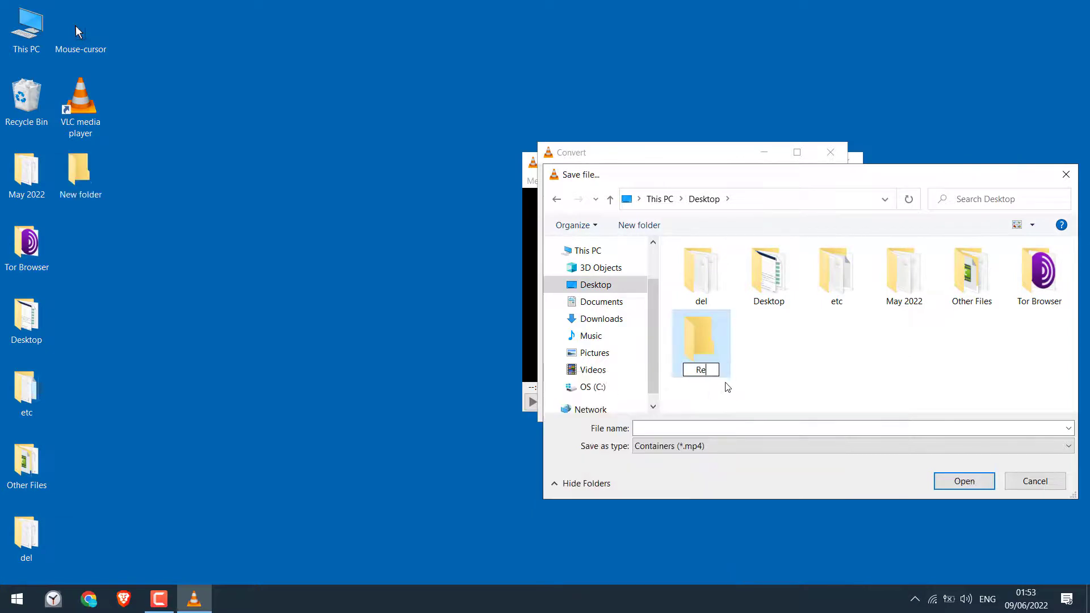
{"action": "type", "text": "cord"}
{"action": "left_click", "coordinate": [704, 338]}
{"action": "left_click", "coordinate": [970, 484]}
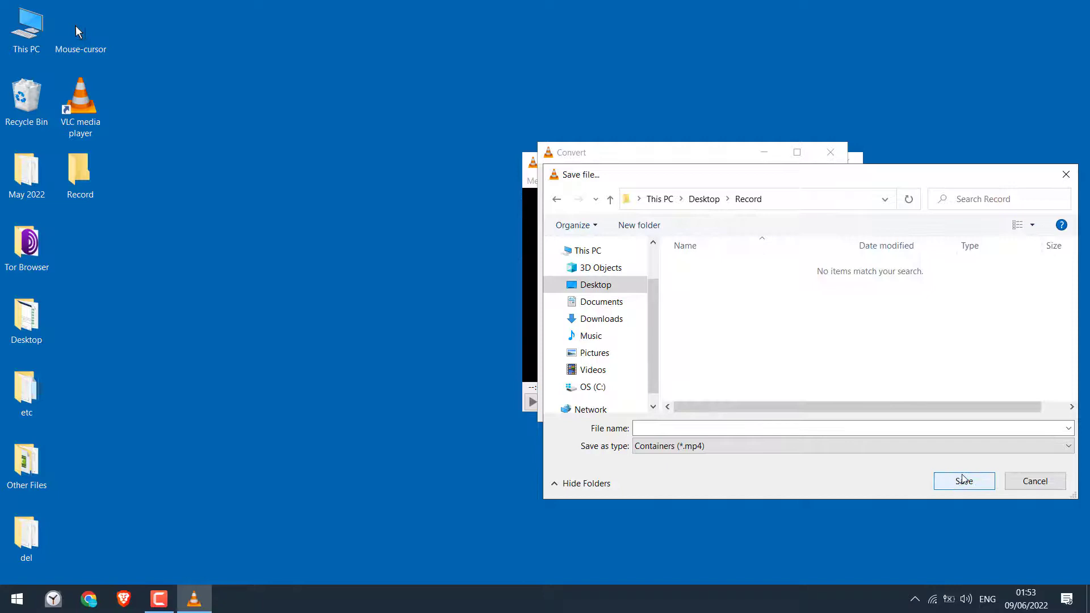
Name the destination file "recorded Video" and save it as an MP4 in the Record folder
{"action": "left_click", "coordinate": [641, 428]}
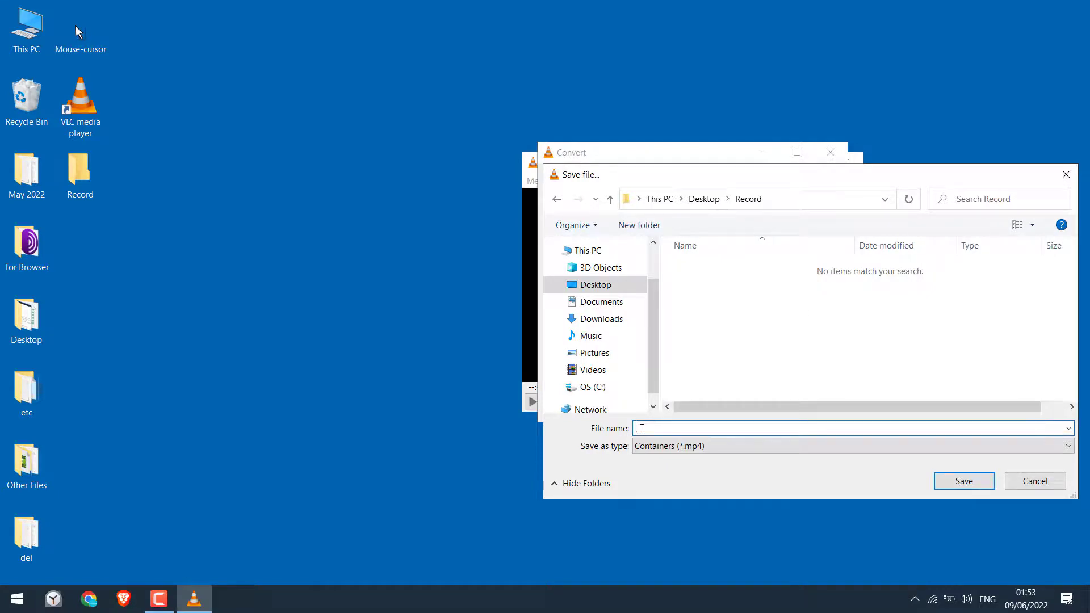
{"action": "type", "text": "recorded Video"}
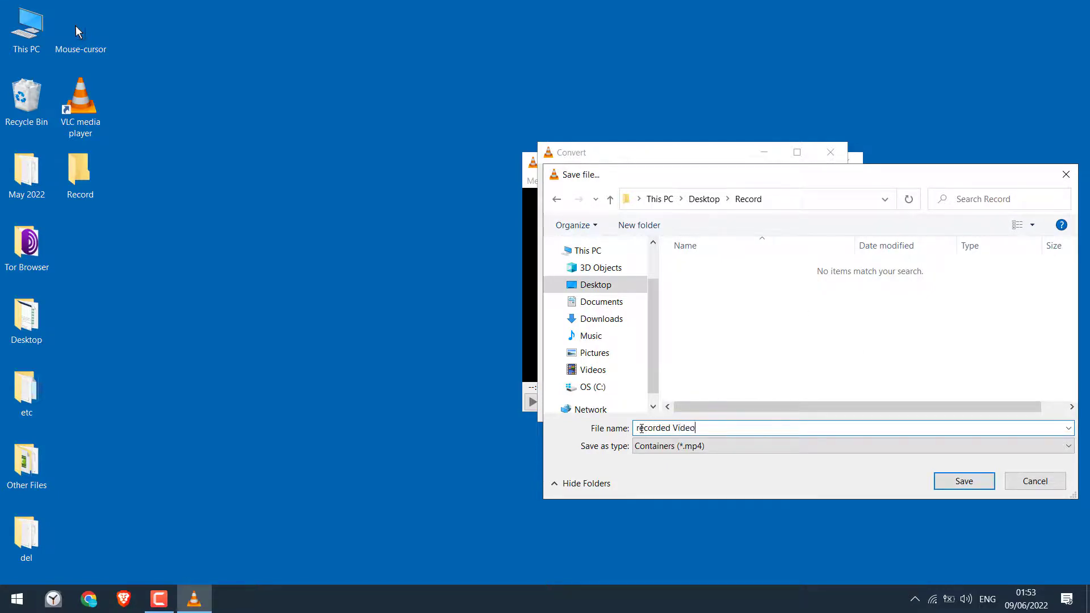
{"action": "left_click", "coordinate": [991, 488]}
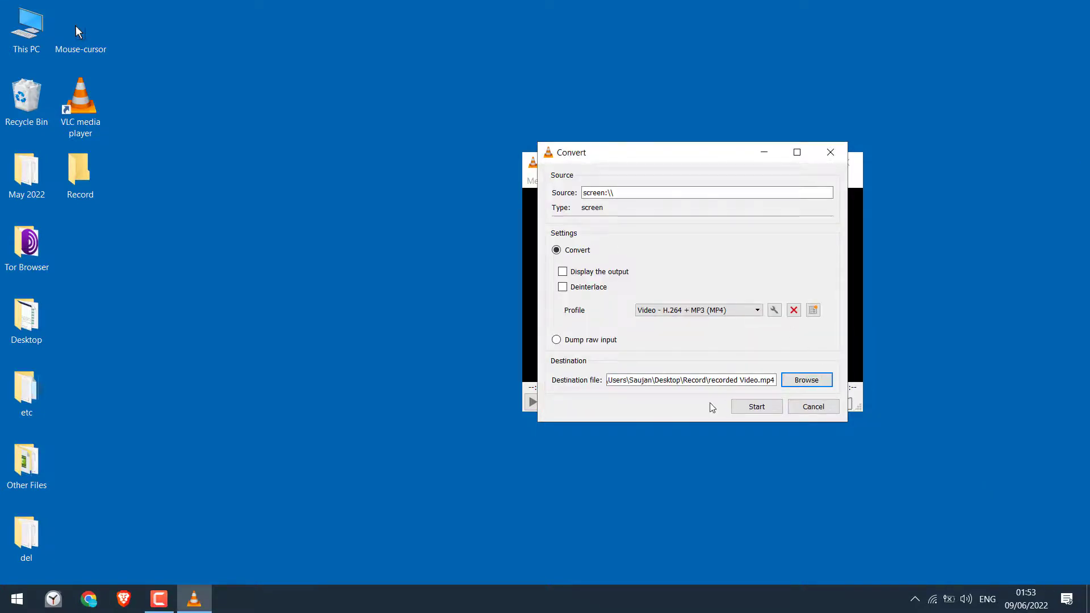
Start the desktop recording, minimise the VLC window while it captures, and restore the window to stop the recording
{"action": "left_click", "coordinate": [749, 409]}
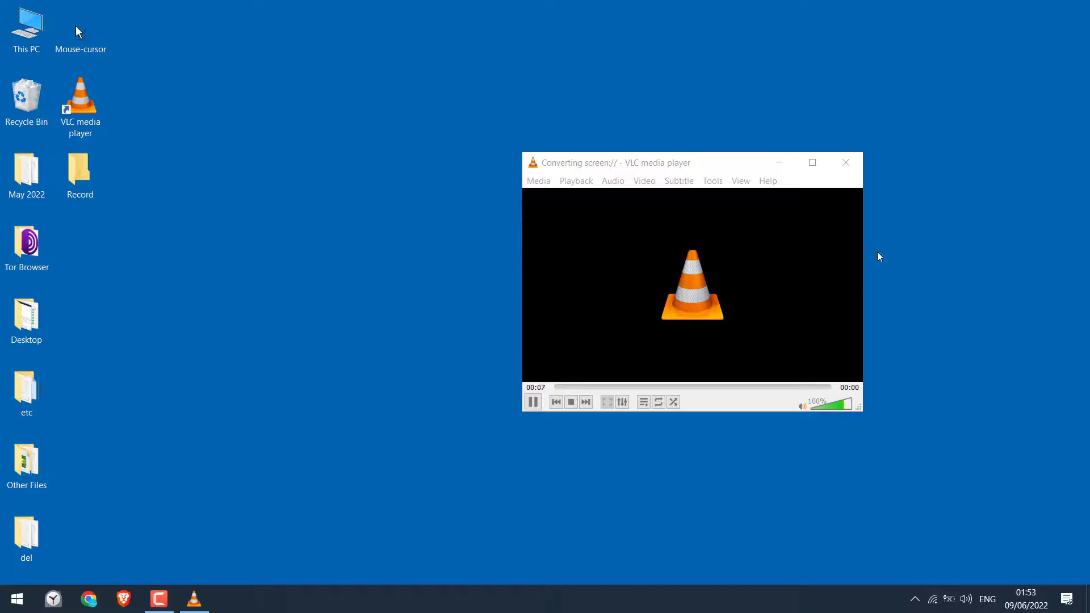
{"action": "left_click", "coordinate": [779, 162]}
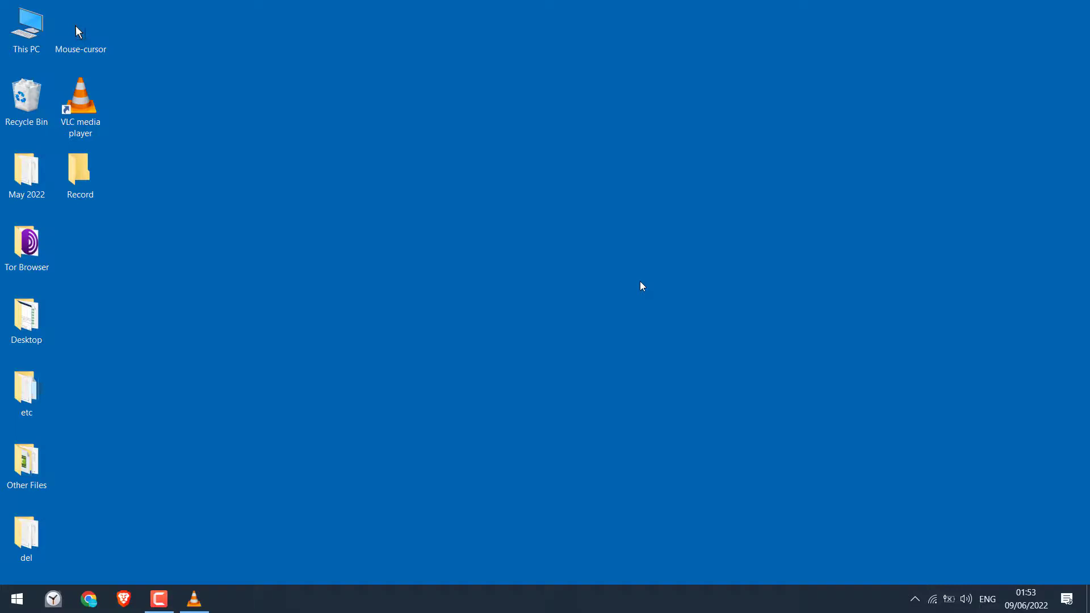
{"action": "left_click", "coordinate": [194, 599]}
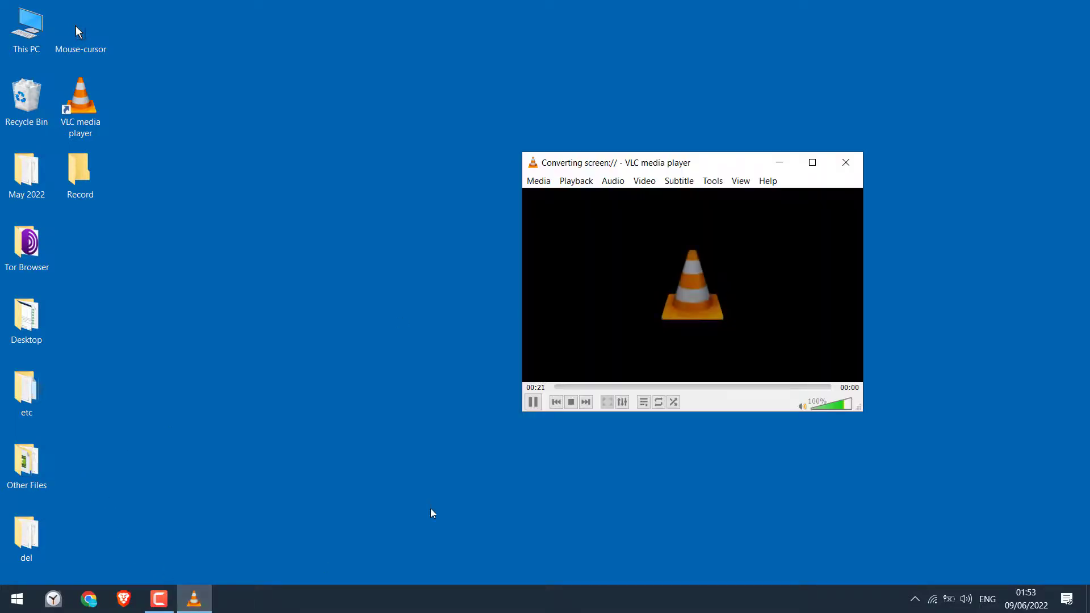
{"action": "left_click", "coordinate": [572, 403]}
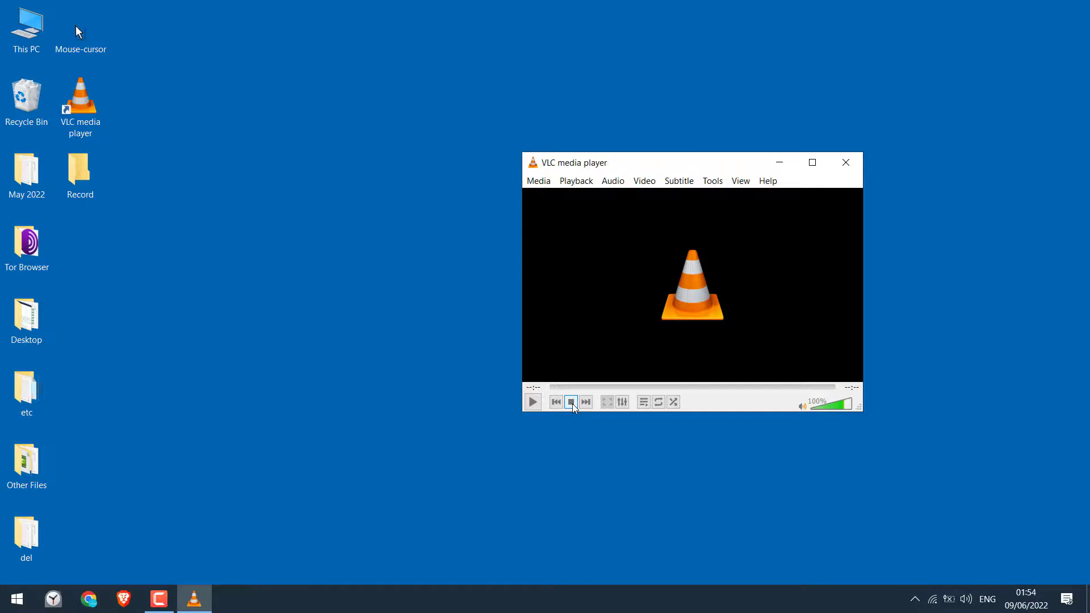
Play "recorded Video" from the Record folder on the Desktop to check the capture, and close the player and folder
{"action": "left_click", "coordinate": [86, 178]}
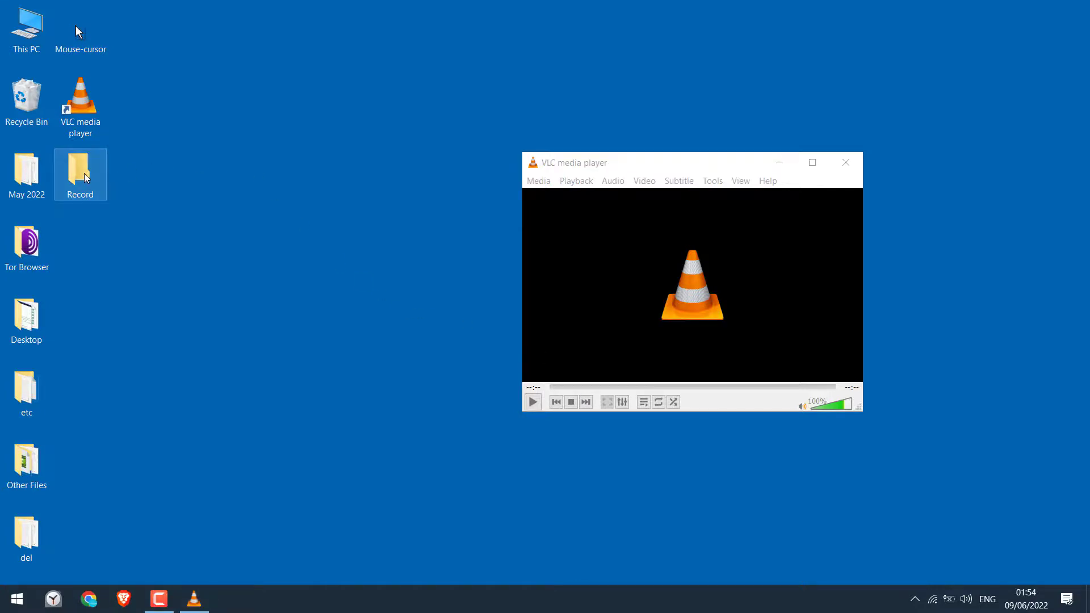
{"action": "double_click", "coordinate": [101, 157]}
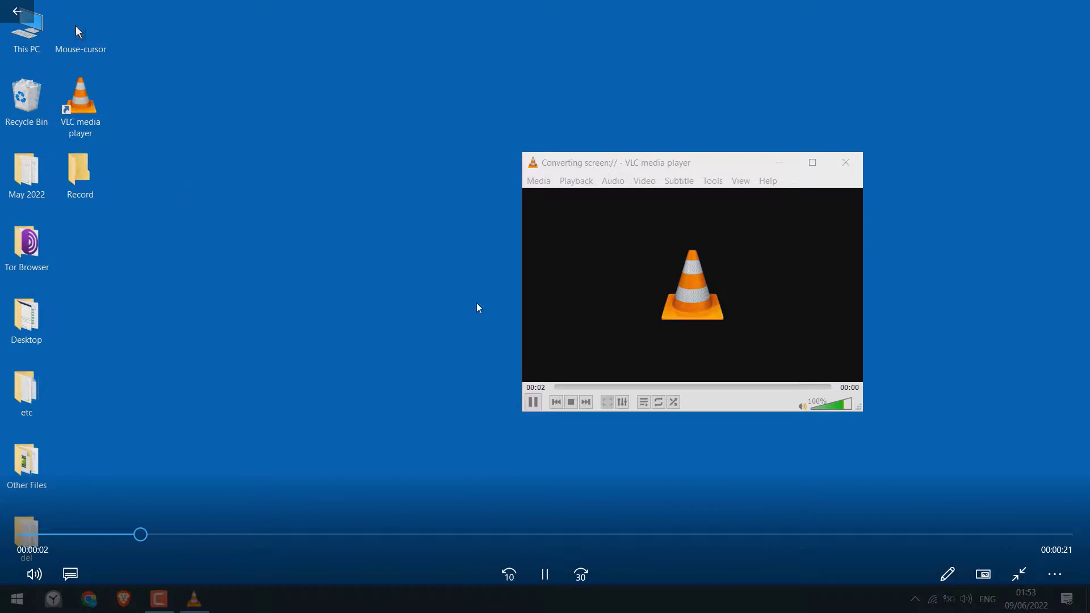
{"action": "left_click", "coordinate": [554, 573]}
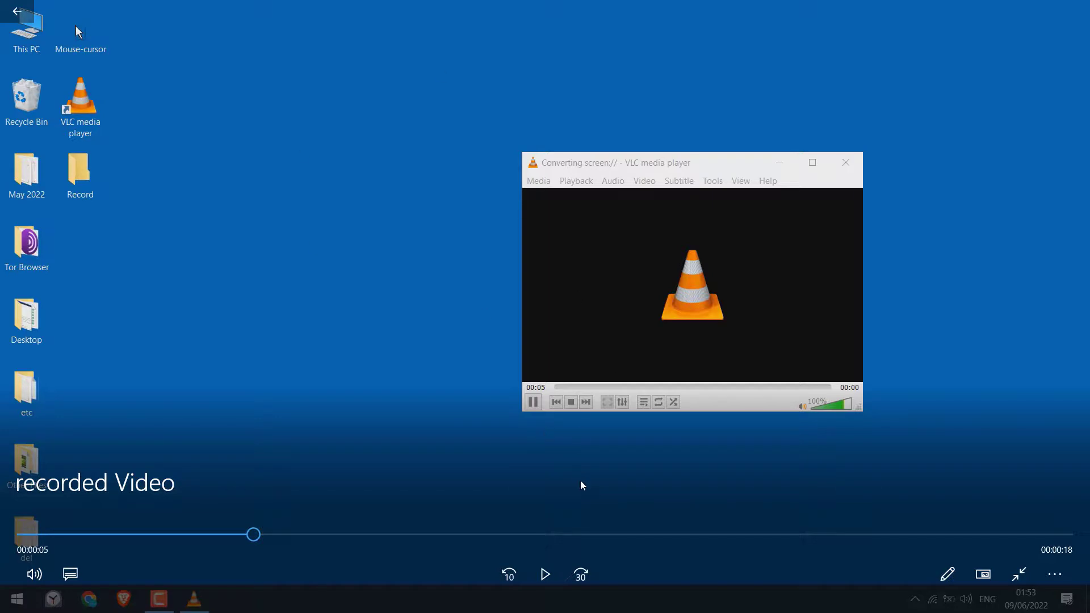
{"action": "left_click", "coordinate": [545, 575]}
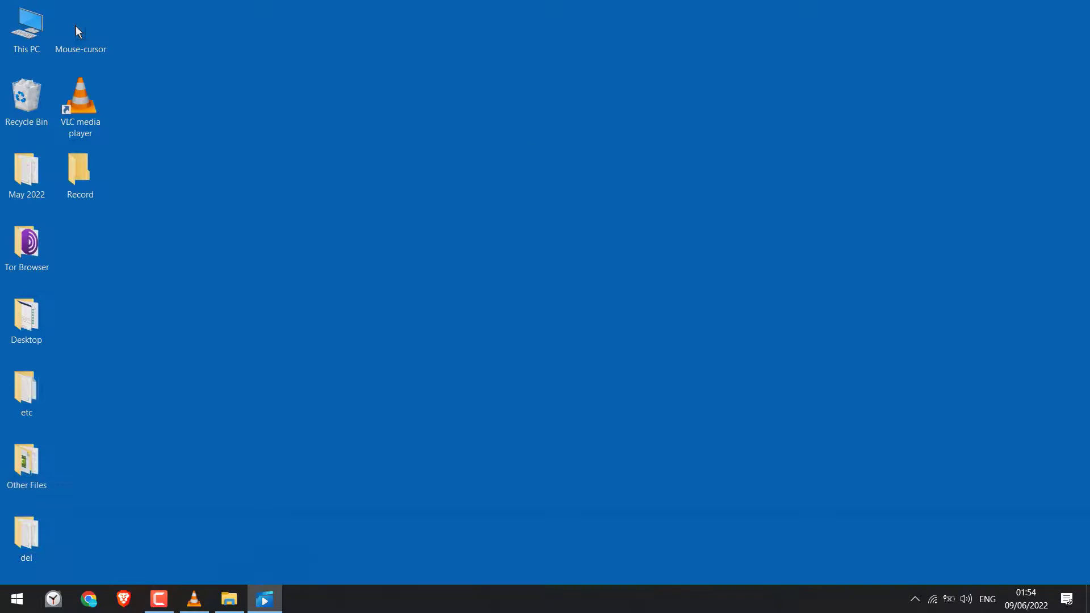
{"action": "left_click", "coordinate": [1086, 14]}
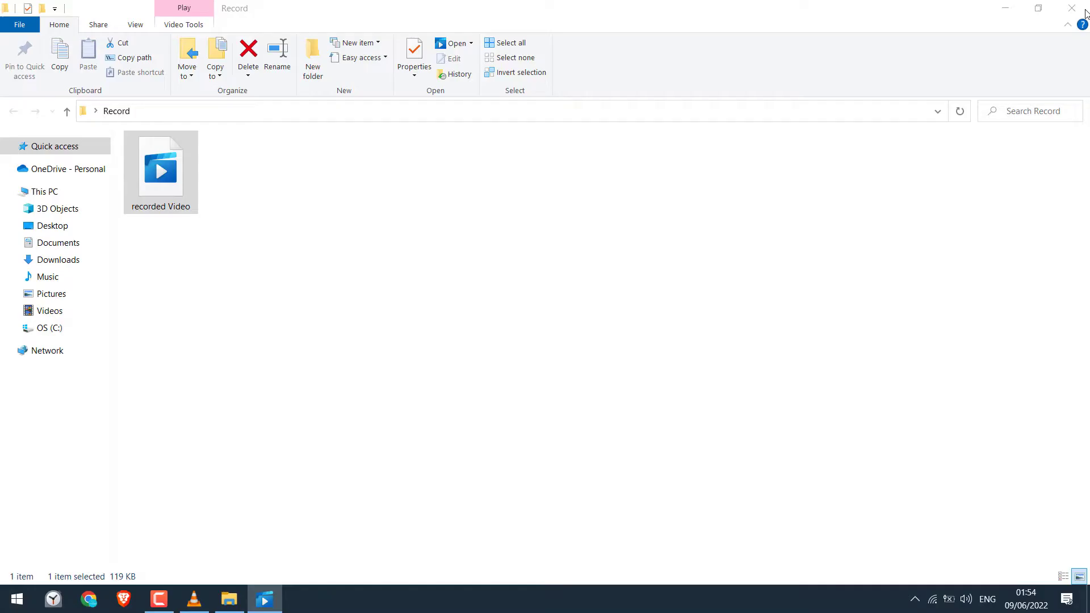
{"action": "left_click", "coordinate": [1086, 14]}
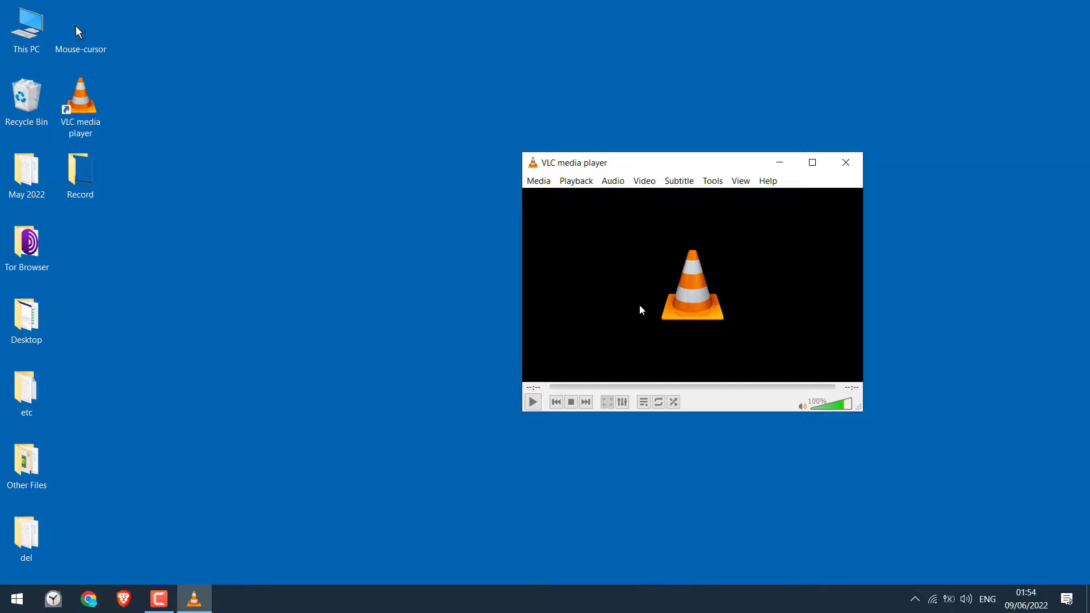
Show all preferences in VLC and open the Screen input settings under Input / Codecs access modules
{"action": "left_click", "coordinate": [712, 180]}
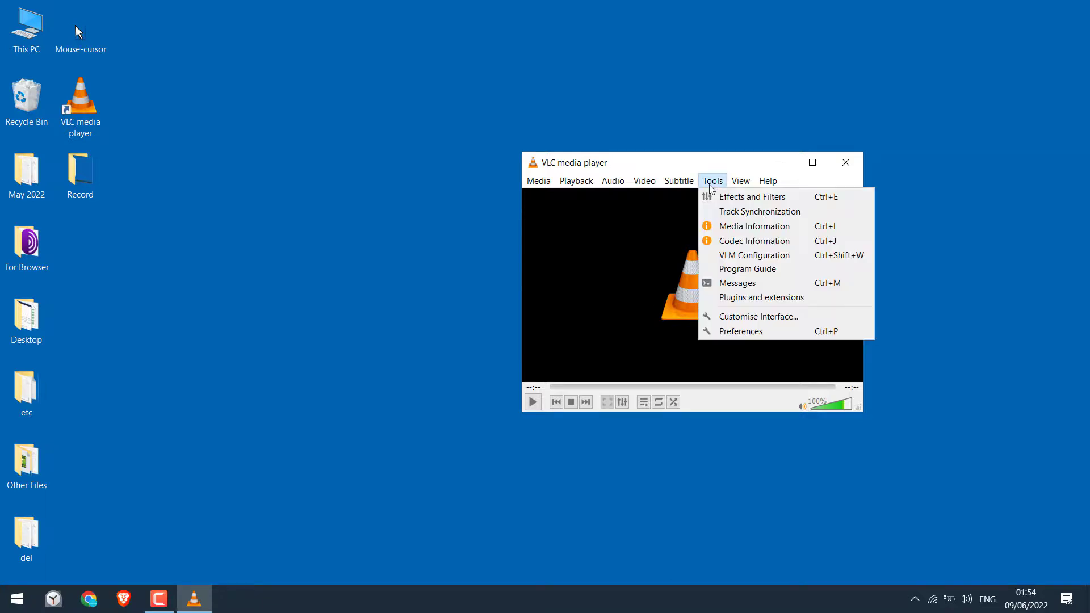
{"action": "left_click", "coordinate": [741, 329]}
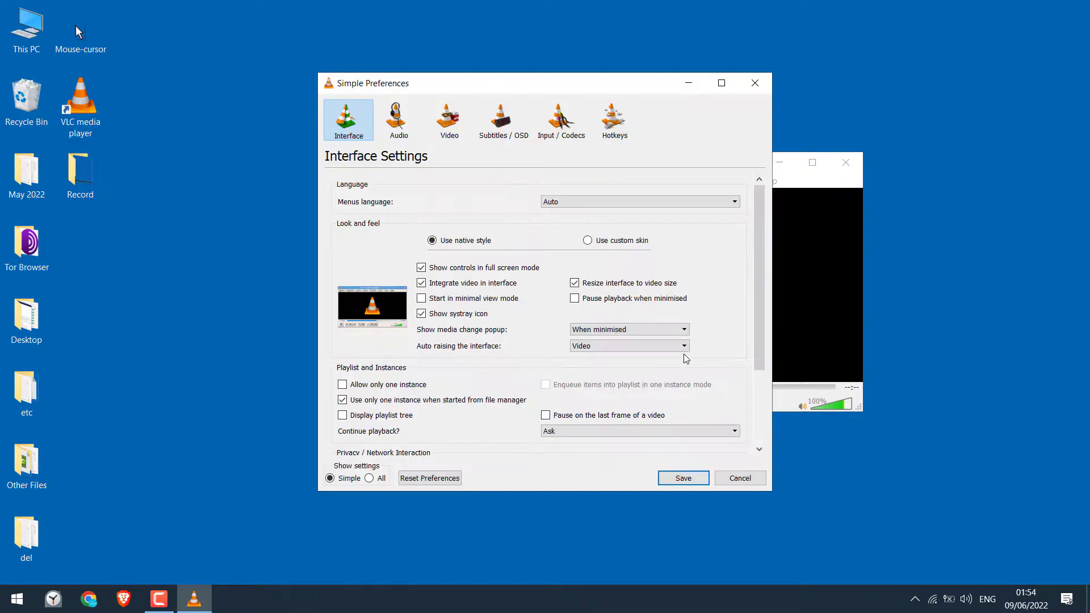
{"action": "left_click", "coordinate": [369, 479]}
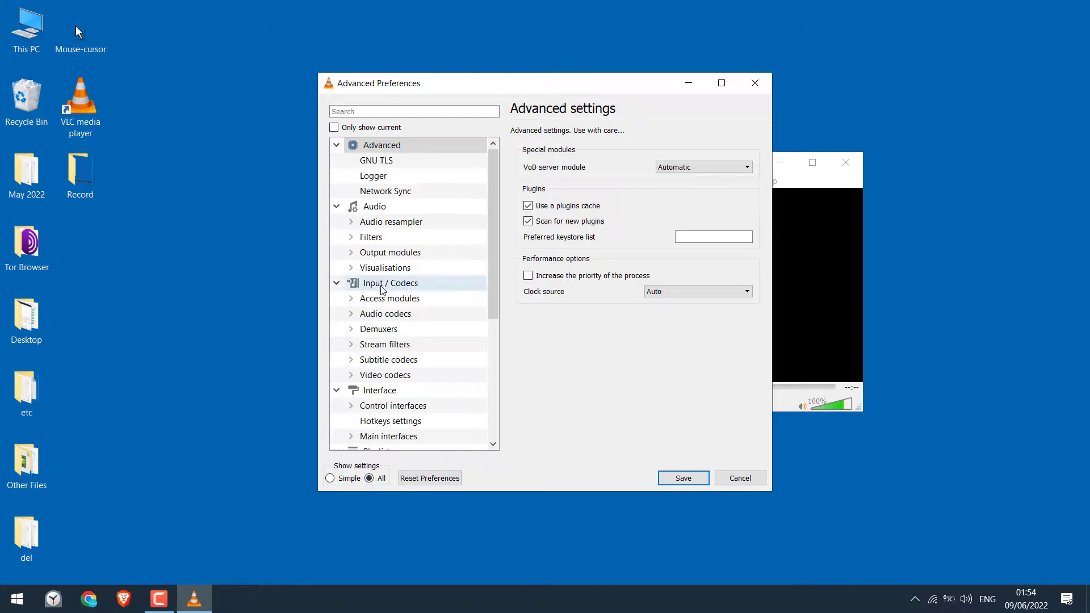
{"action": "left_click", "coordinate": [352, 299]}
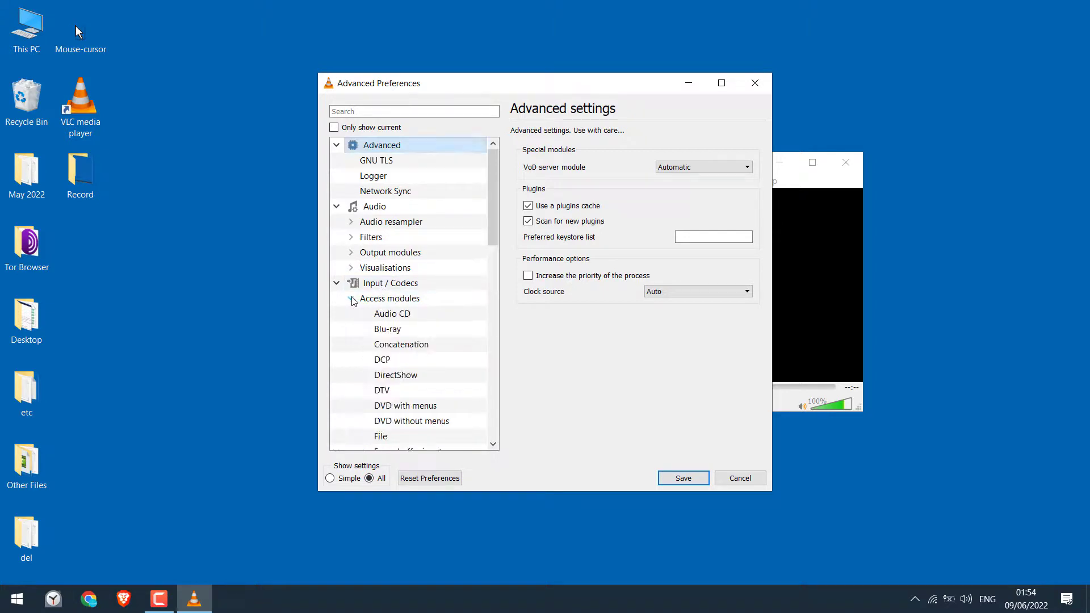
{"action": "left_click_drag", "start_coordinate": [492, 216], "coordinate": [499, 288]}
{"action": "left_click", "coordinate": [412, 331]}
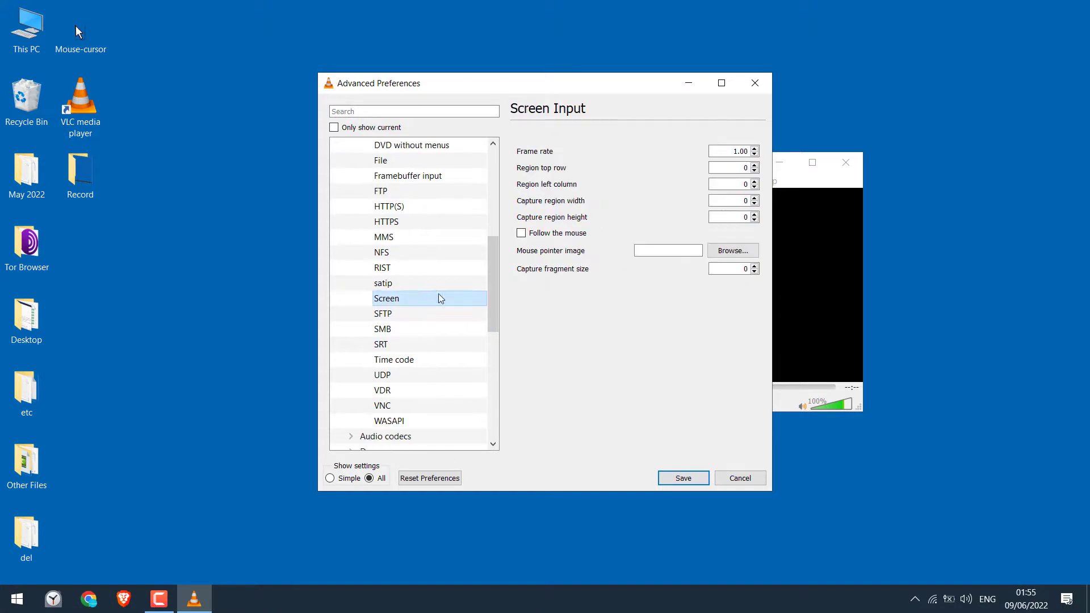
Enable Follow the mouse, set the mouse pointer image to Mouse-cursor.png from the Desktop, and save the preferences
{"action": "left_click", "coordinate": [521, 233]}
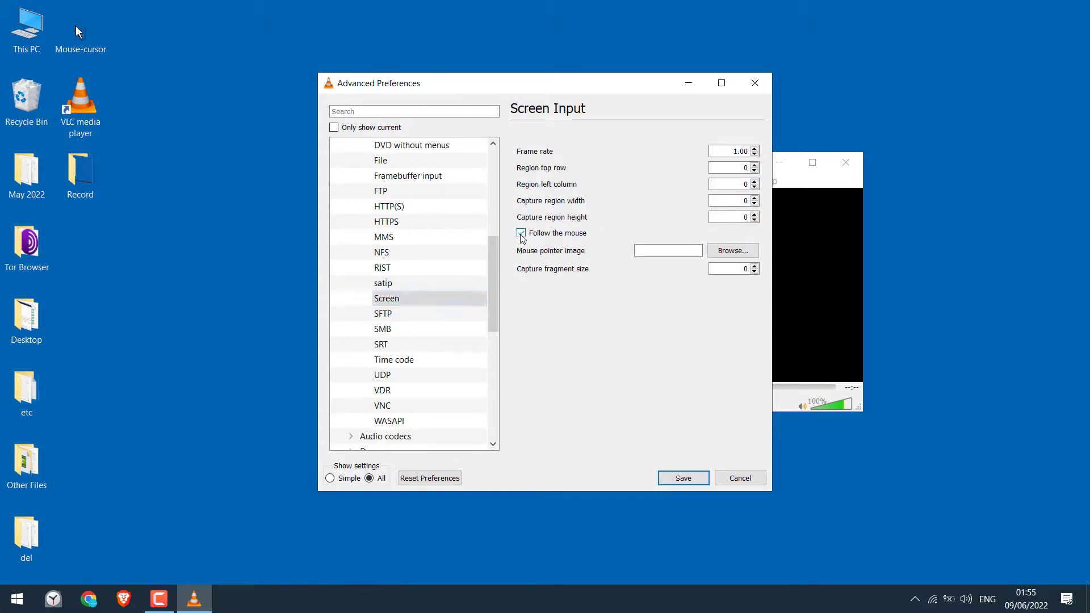
{"action": "left_click", "coordinate": [731, 250]}
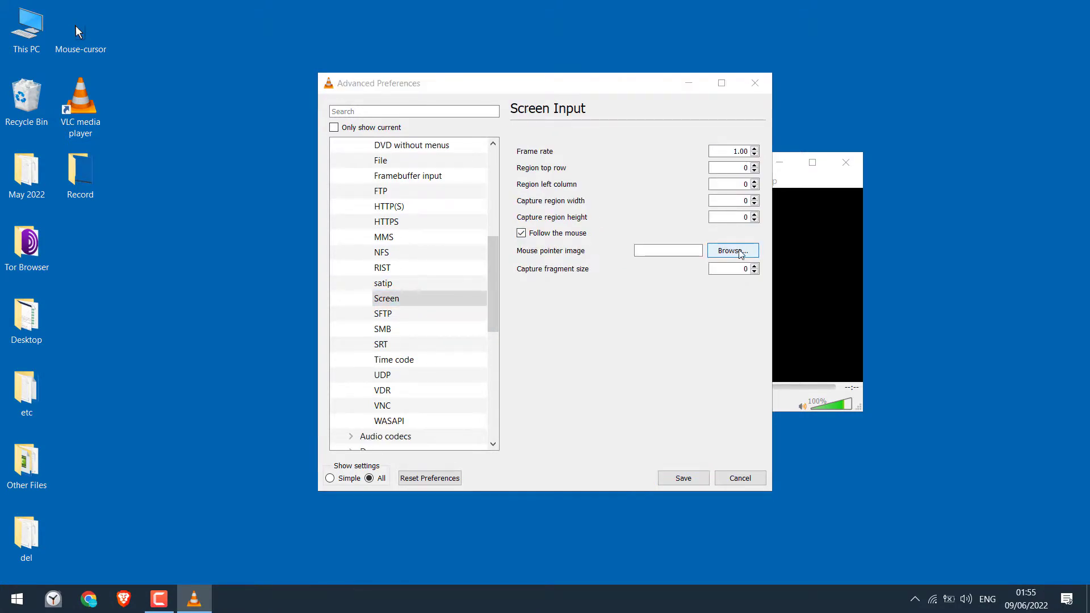
{"action": "left_click", "coordinate": [375, 237]}
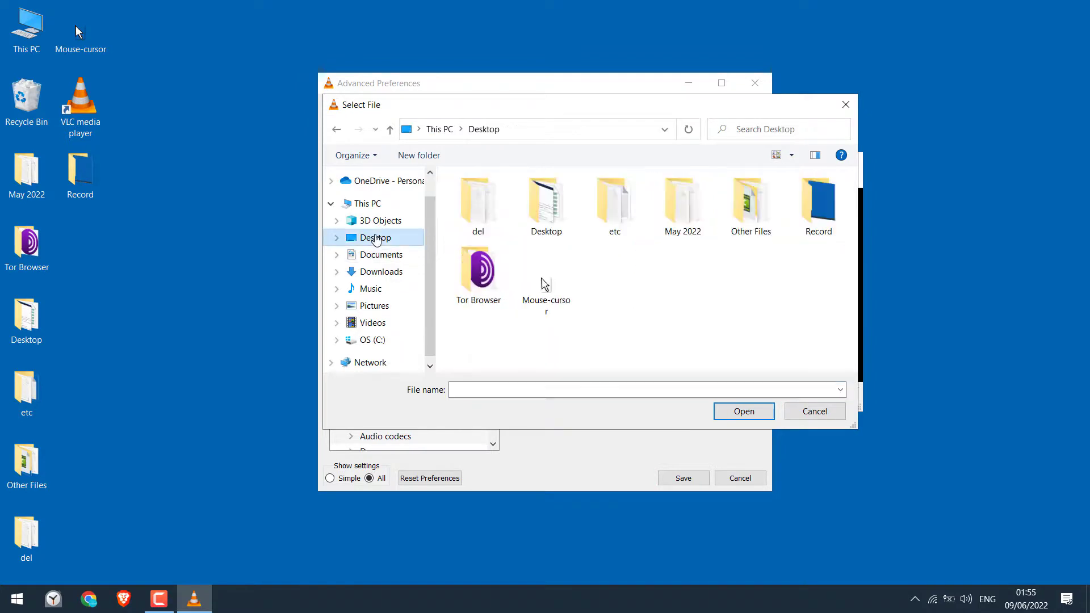
{"action": "double_click", "coordinate": [545, 282]}
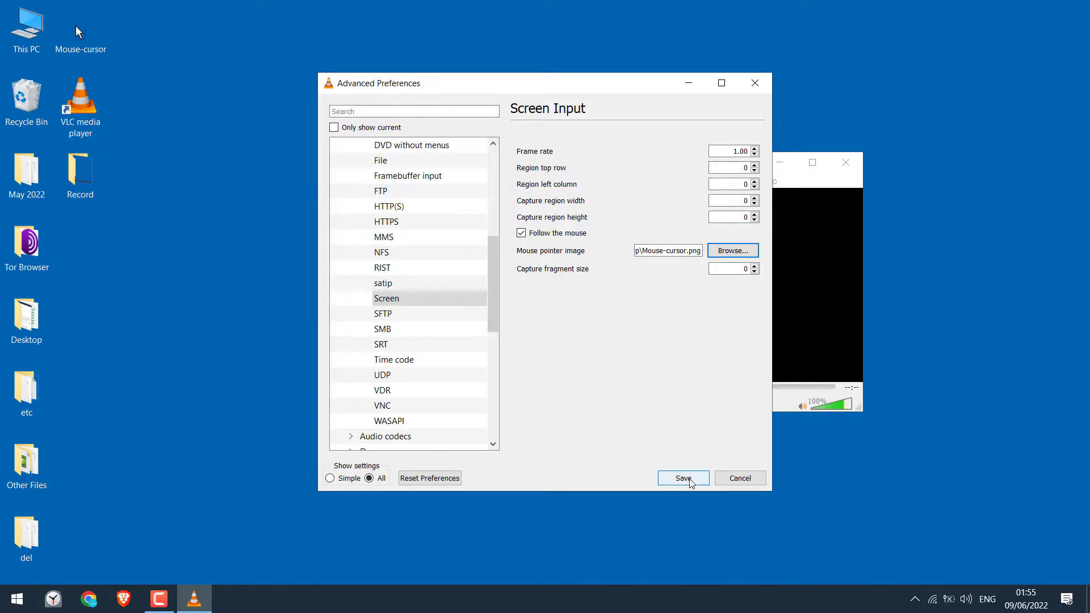
{"action": "left_click", "coordinate": [684, 478]}
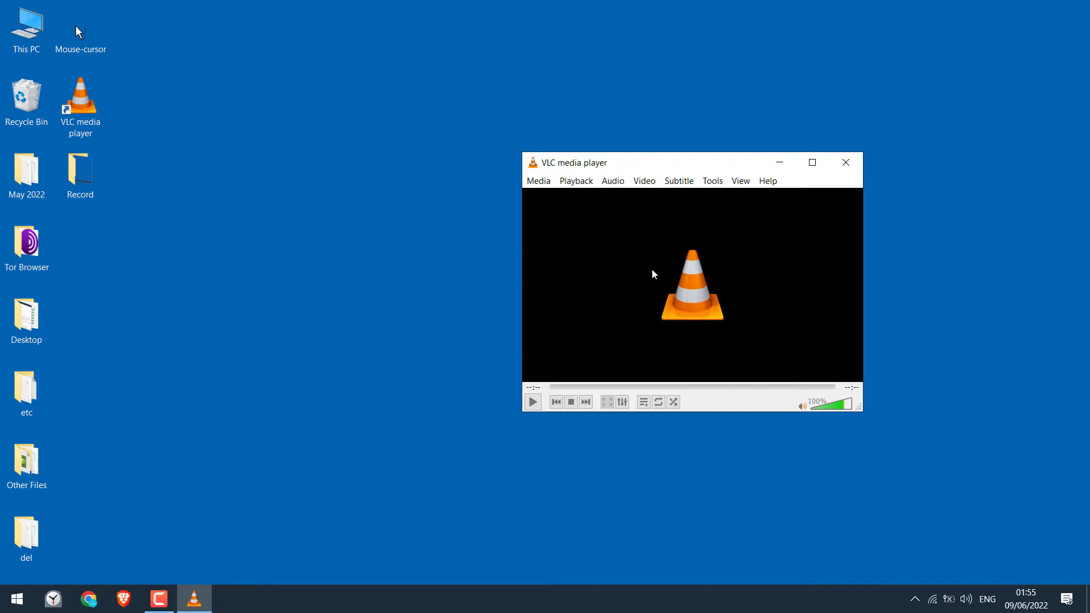
Open a new Convert / Save job with the screen capture device as source and proceed to the conversion settings
{"action": "left_click", "coordinate": [538, 180]}
{"action": "left_click", "coordinate": [687, 331]}
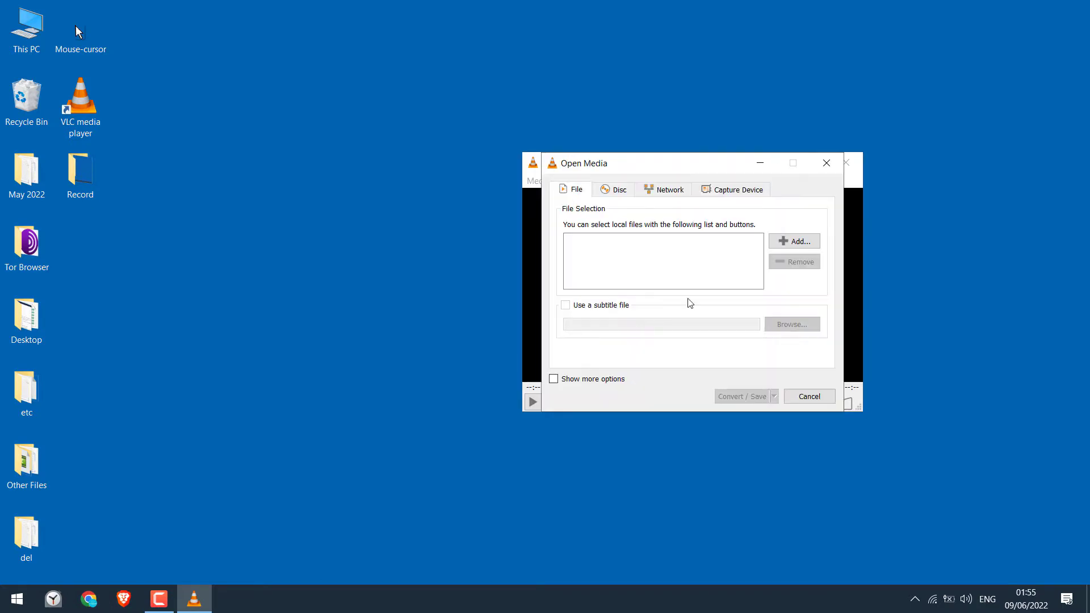
{"action": "left_click", "coordinate": [734, 193]}
{"action": "left_click", "coordinate": [761, 395]}
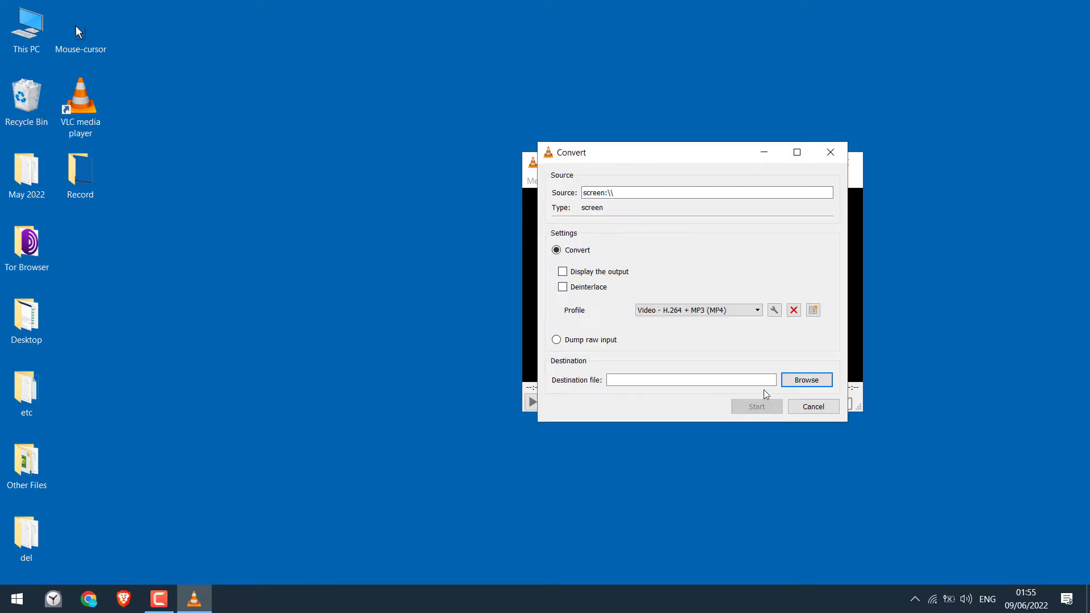
Set the destination file to an MP4 named "with mouse" in the Record folder on the Desktop
{"action": "left_click", "coordinate": [798, 387]}
{"action": "double_click", "coordinate": [1039, 279]}
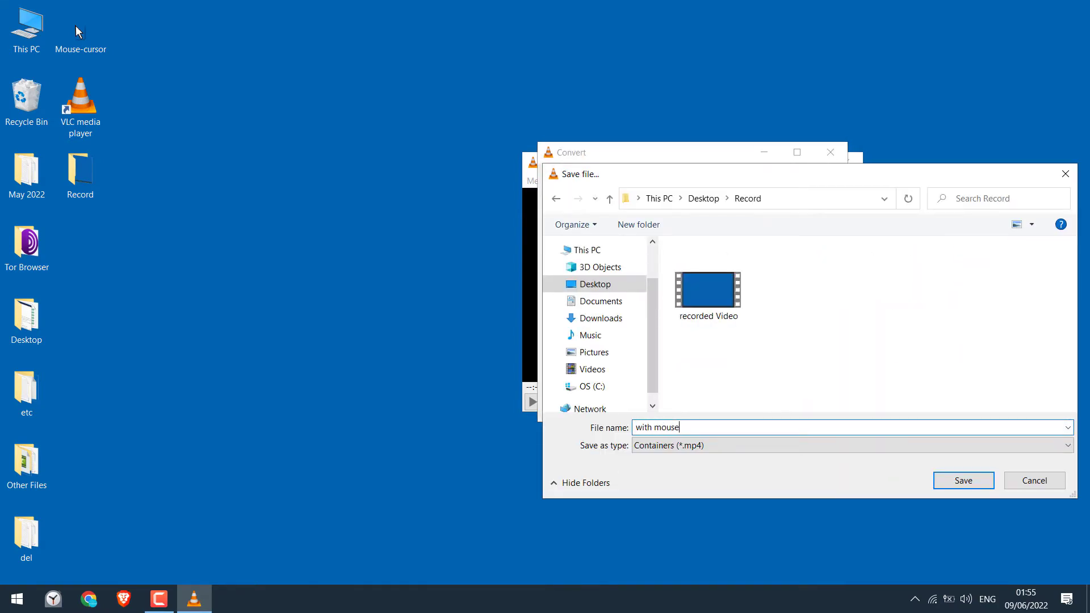
{"action": "left_click", "coordinate": [964, 480]}
Record the desktop with the mouse pointer, stop the recording from the restored VLC window, and minimise VLC
{"action": "left_click", "coordinate": [764, 408]}
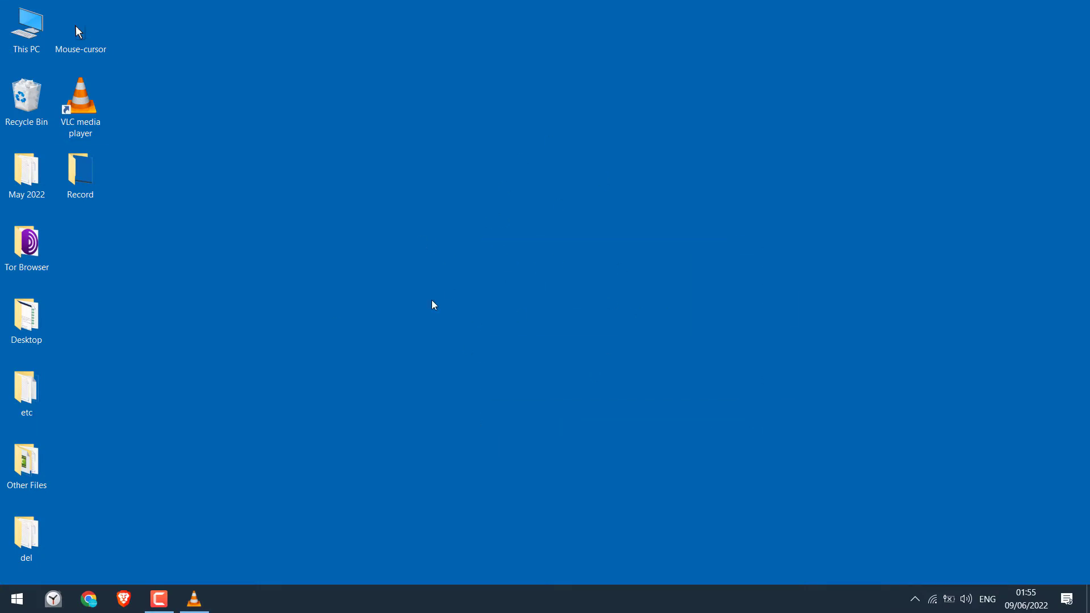
{"action": "left_click", "coordinate": [194, 599]}
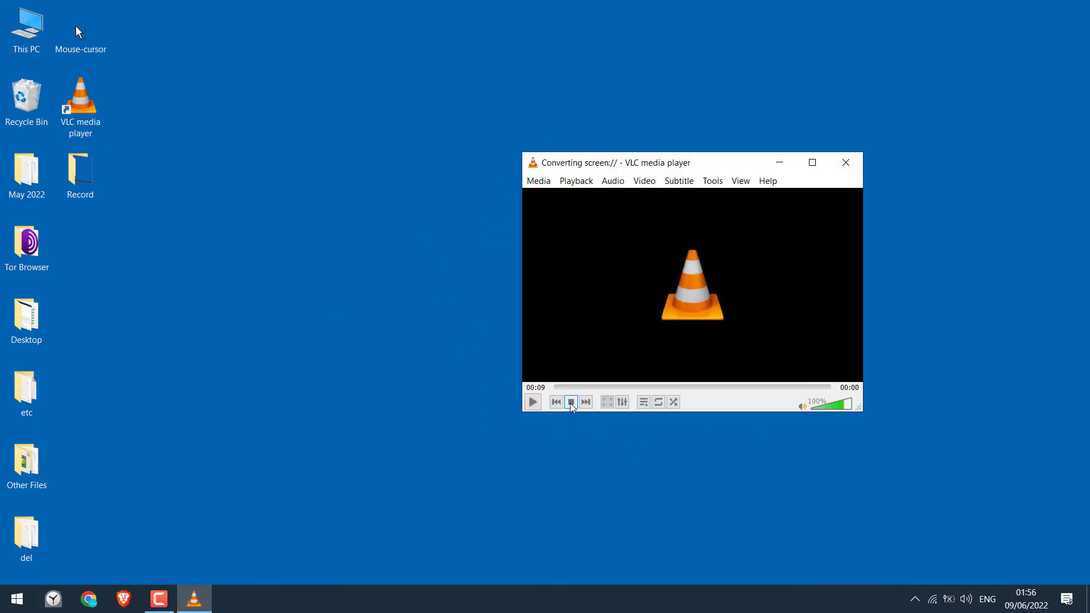
{"action": "left_click", "coordinate": [572, 403]}
{"action": "left_click", "coordinate": [780, 163]}
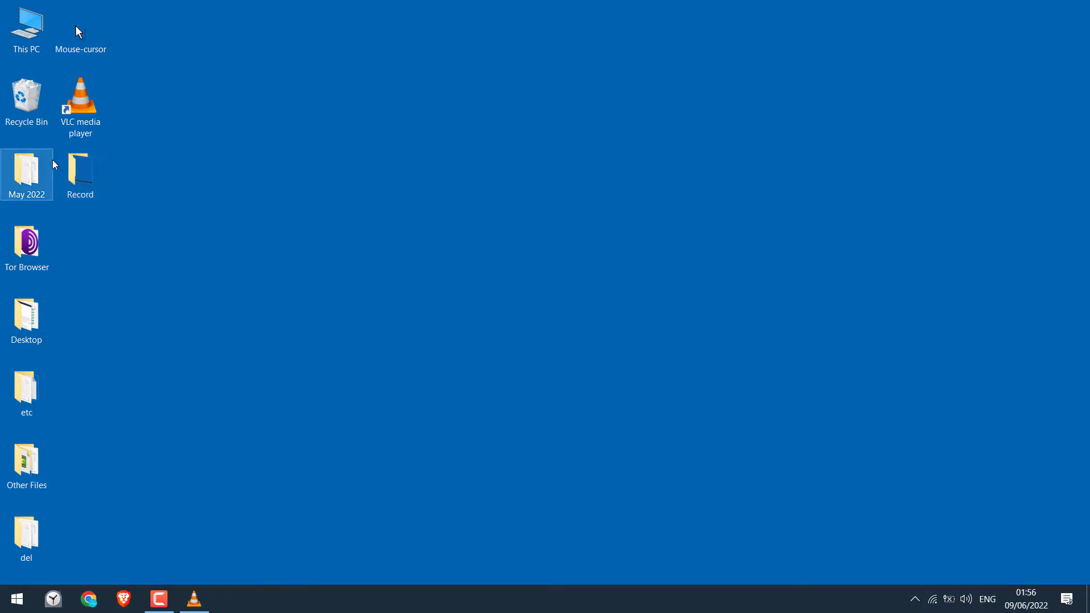
Play the "with mouse" video from the Record folder and pause it to check the captured mouse pointer
{"action": "double_click", "coordinate": [103, 177]}
{"action": "left_click", "coordinate": [244, 168]}
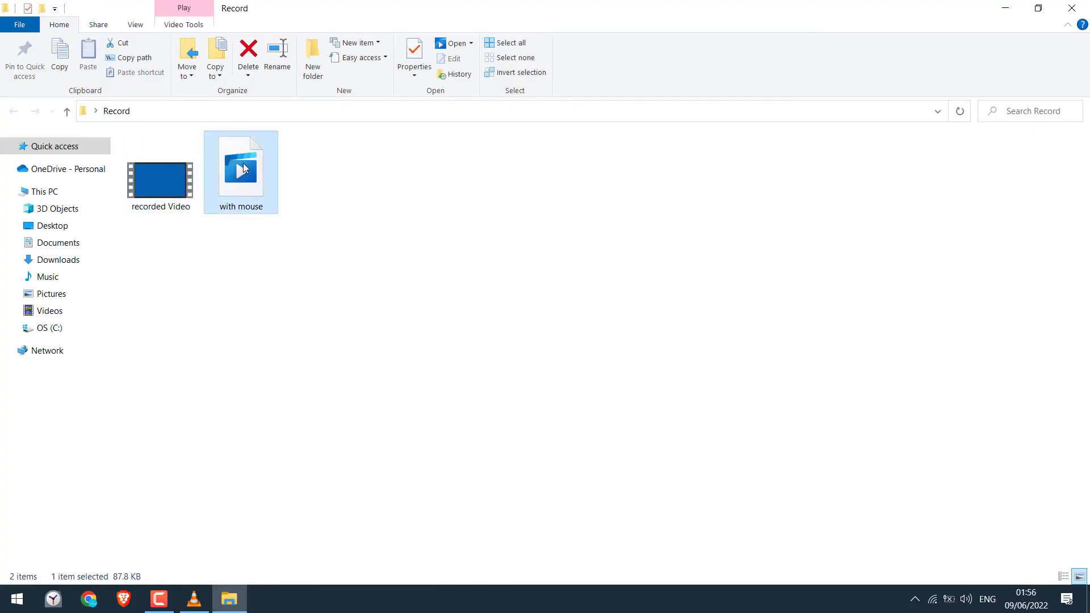
{"action": "double_click", "coordinate": [244, 168]}
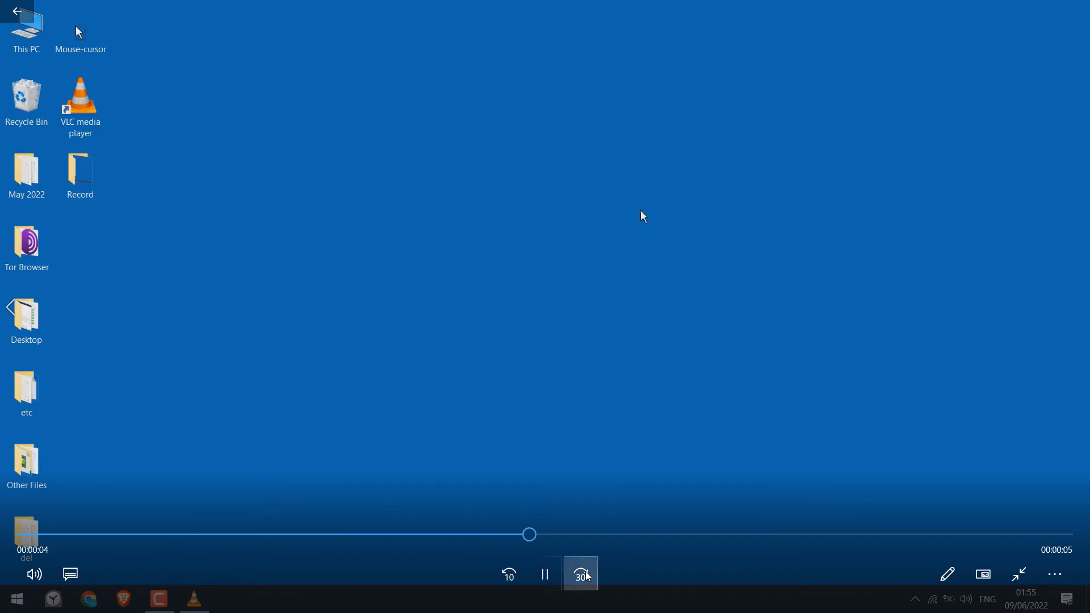
{"action": "left_click", "coordinate": [545, 574]}
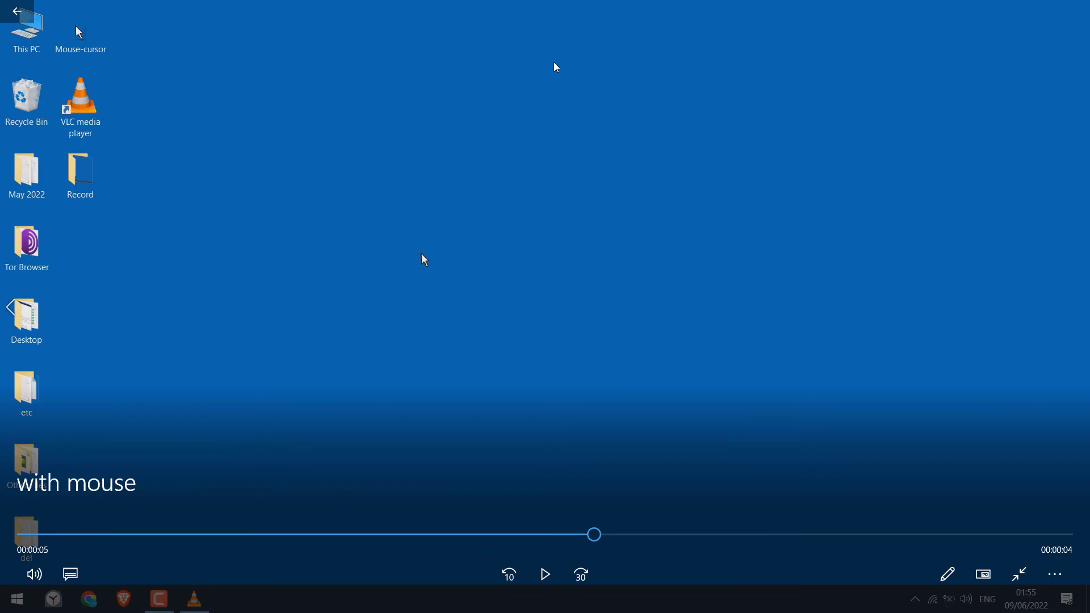